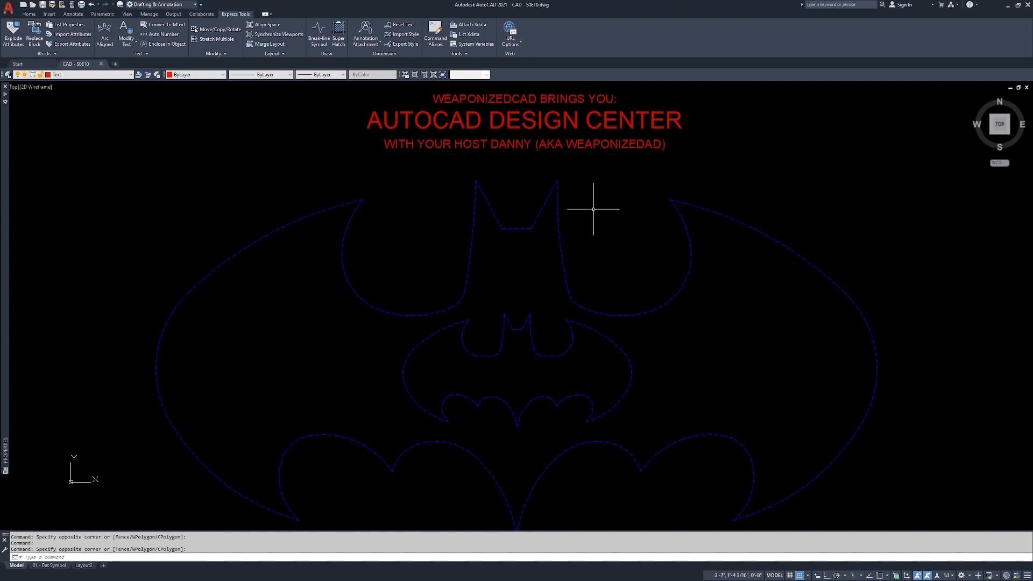
- Open DesignCenter and arrange its palette beside the collapsed Properties palette, with a wider folder list and content area
{"action": "type", "text": "dcenter"}
{"action": "key", "text": "Return"}
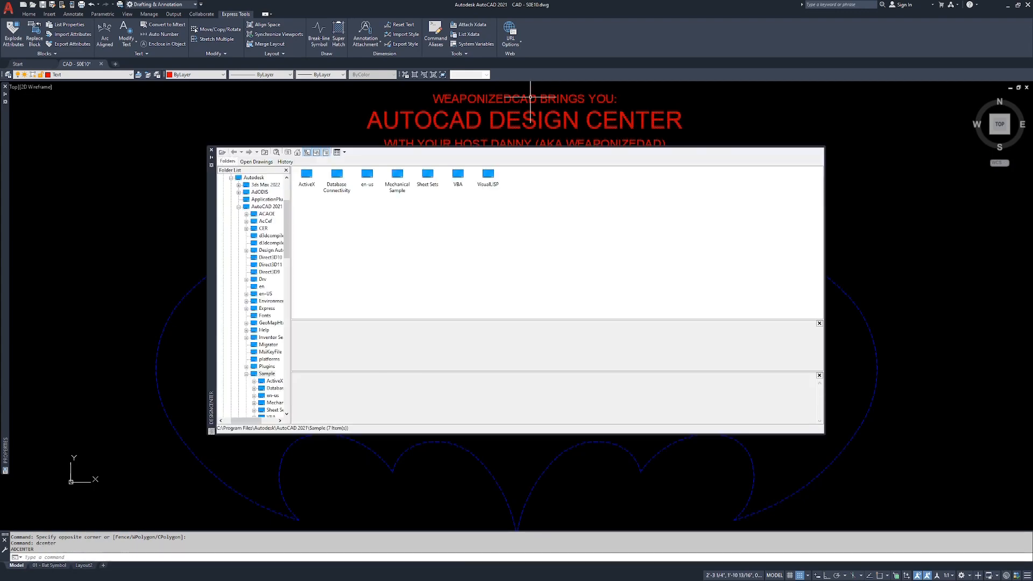
{"action": "left_click_drag", "start_coordinate": [214, 198], "coordinate": [18, 135]}
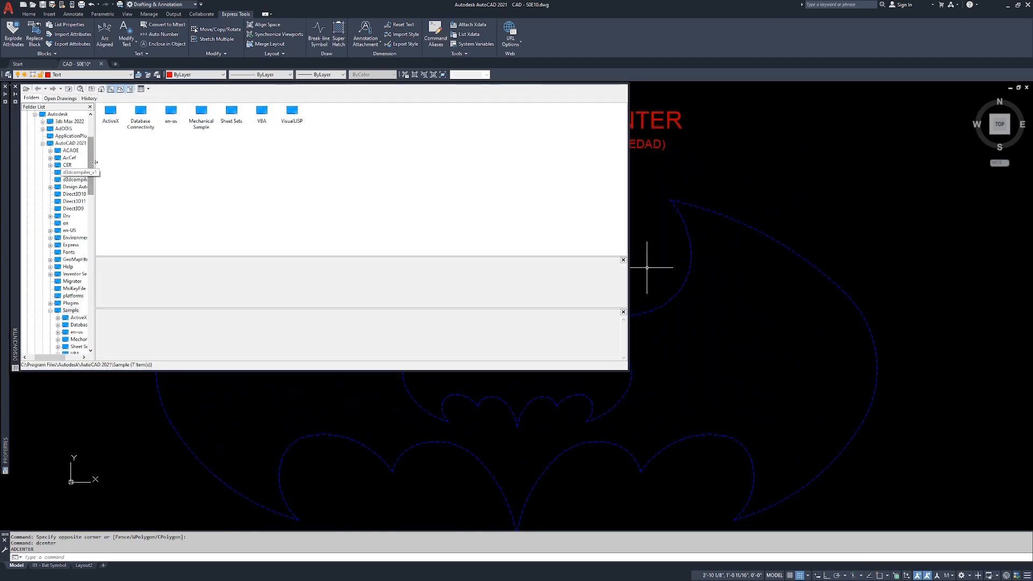
{"action": "left_click_drag", "start_coordinate": [157, 172], "coordinate": [235, 173]}
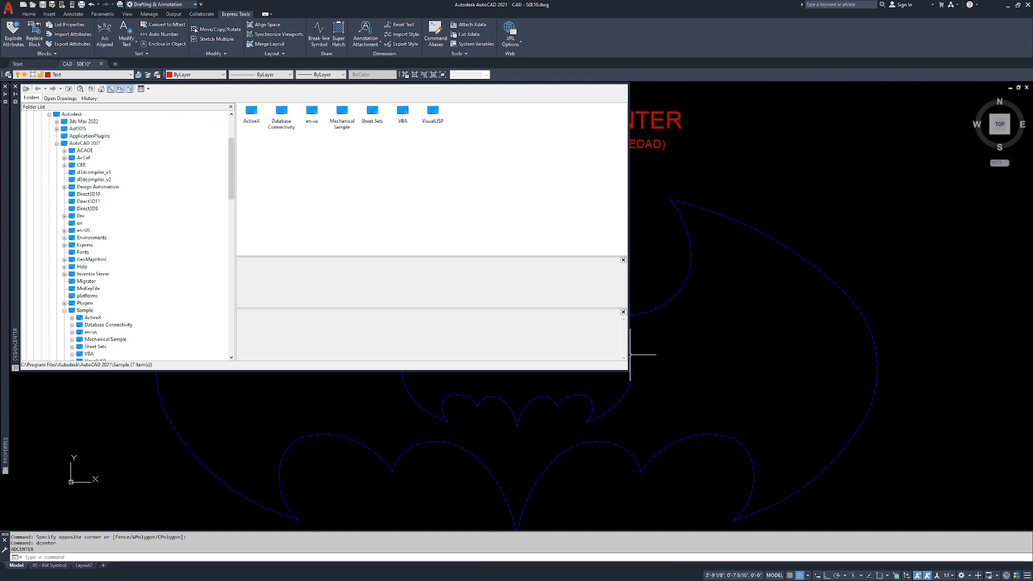
{"action": "left_click_drag", "start_coordinate": [629, 357], "coordinate": [957, 370]}
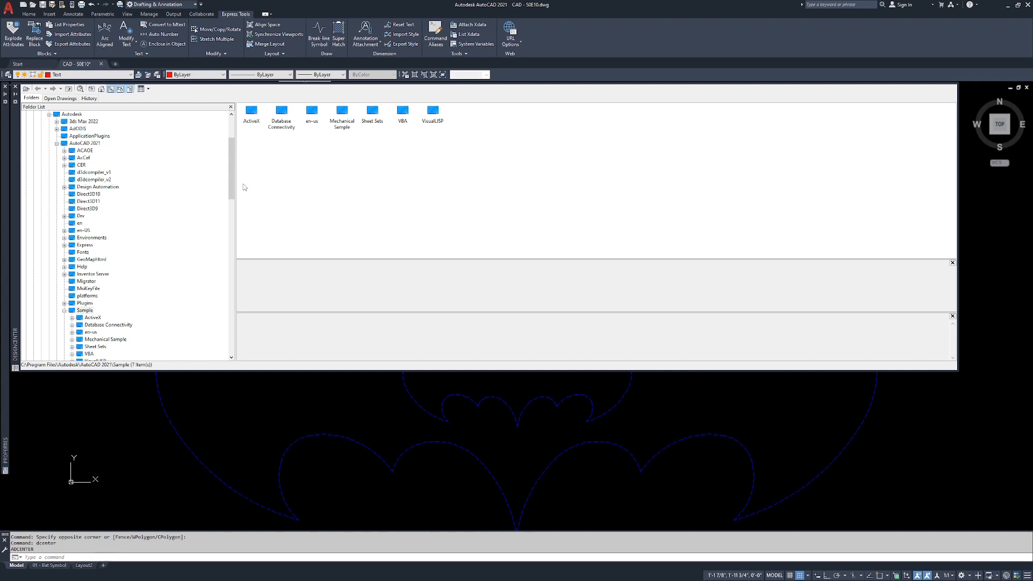
{"action": "left_click", "coordinate": [345, 404]}
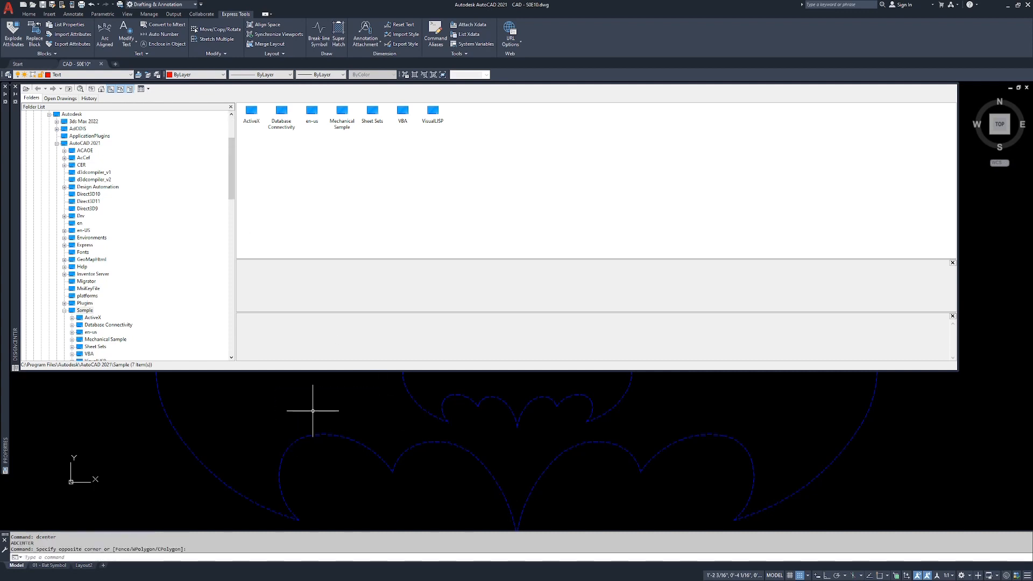
{"action": "double_click", "coordinate": [304, 398]}
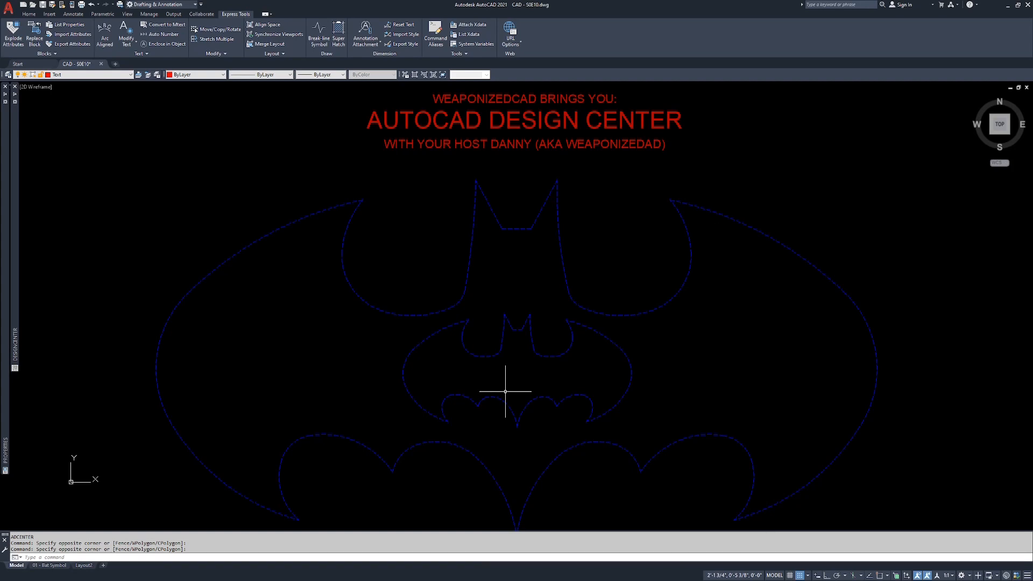
- Create a new text style named with the host's first name
{"action": "type", "text": "style"}
{"action": "key", "text": "Return"}
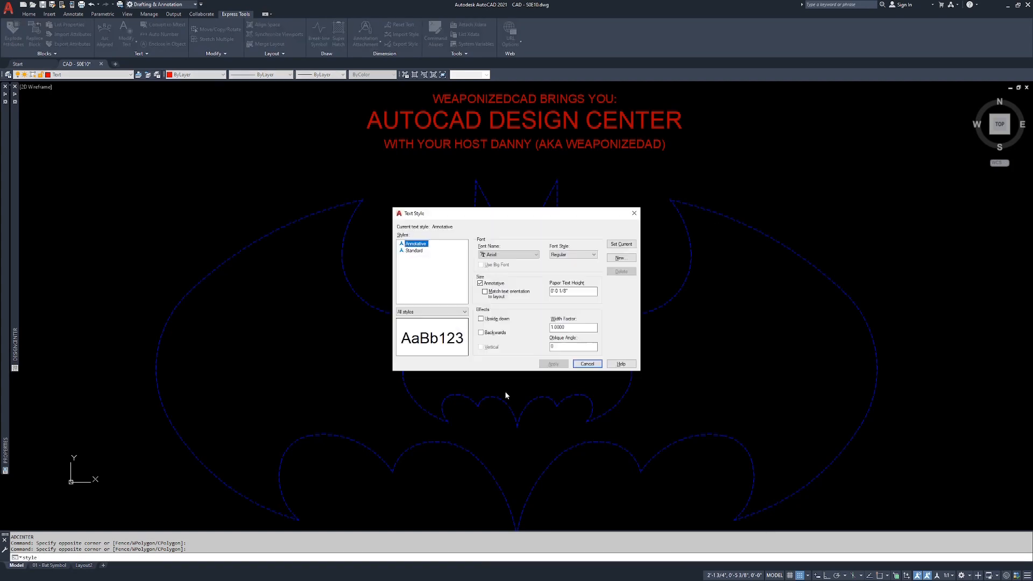
{"action": "left_click", "coordinate": [415, 250]}
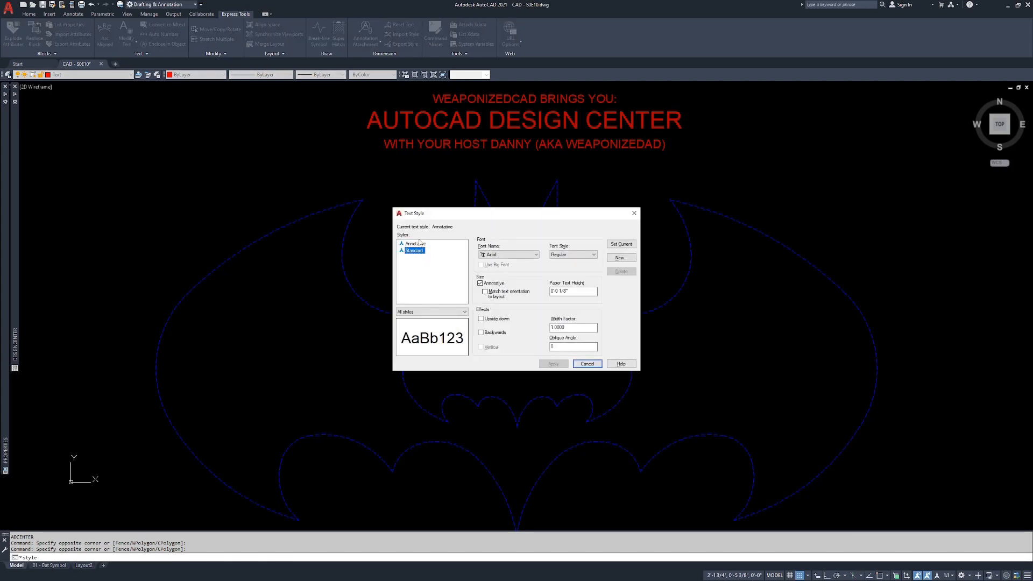
{"action": "left_click", "coordinate": [621, 257]}
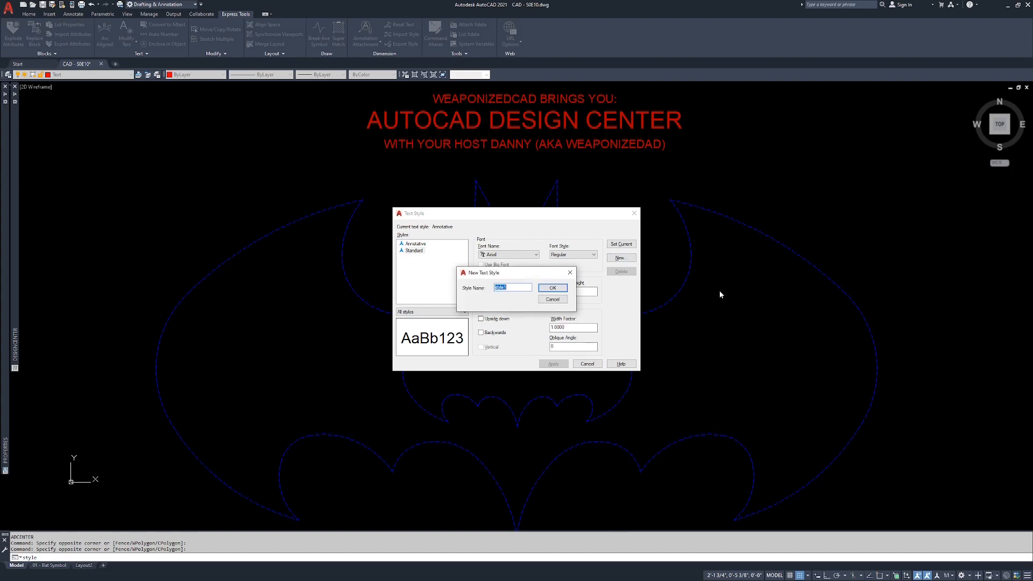
{"action": "type", "text": "Danny"}
{"action": "key", "text": "Return"}
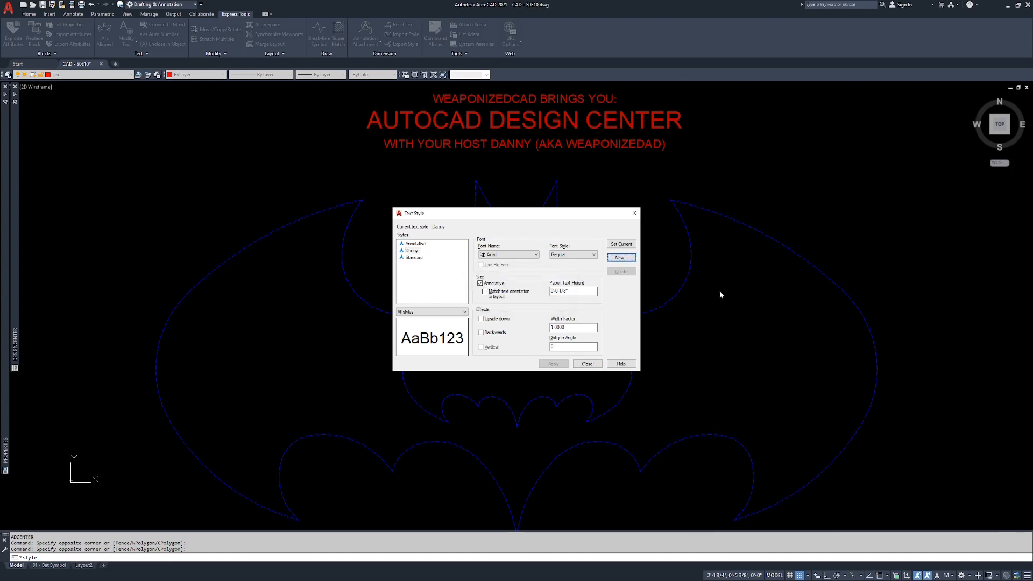
- Add another new text style named DCenter
{"action": "left_click", "coordinate": [622, 258]}
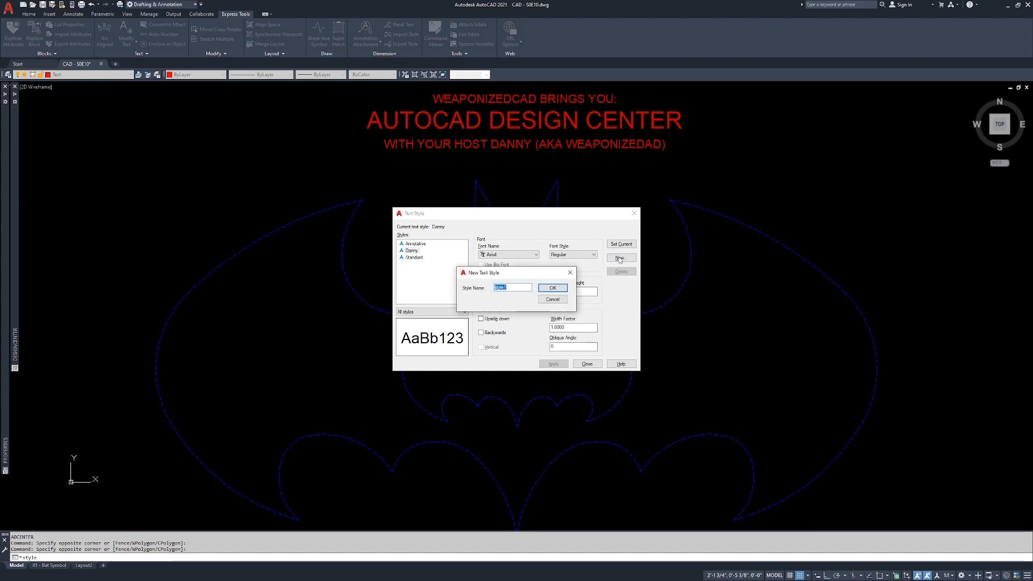
{"action": "type", "text": "De"}
{"action": "type", "text": "Center"}
{"action": "key", "text": "Return"}
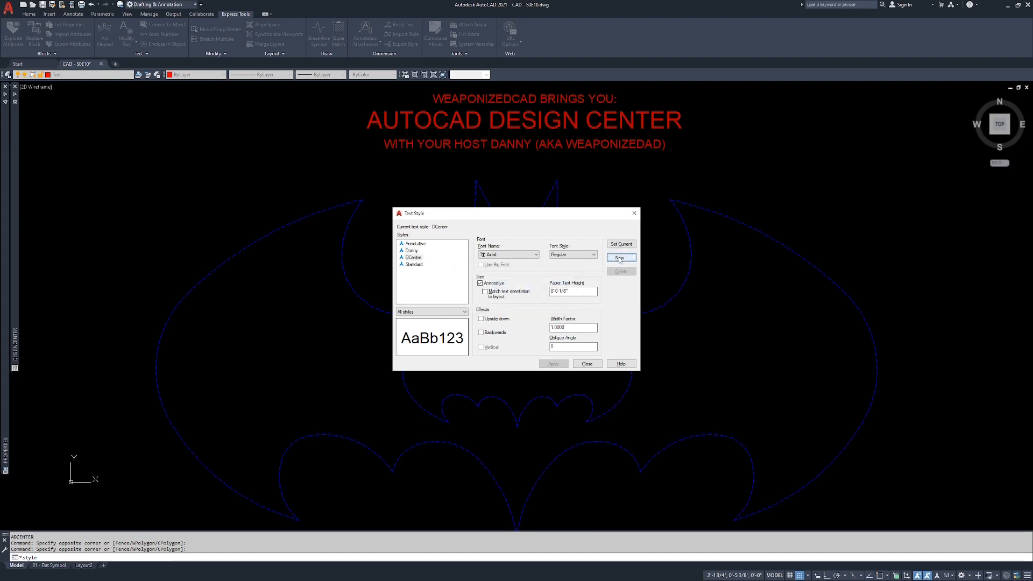
- Set the font of the text style bearing the host's first name to Bahnschrift and apply it
{"action": "left_click", "coordinate": [415, 251]}
{"action": "left_click", "coordinate": [496, 255]}
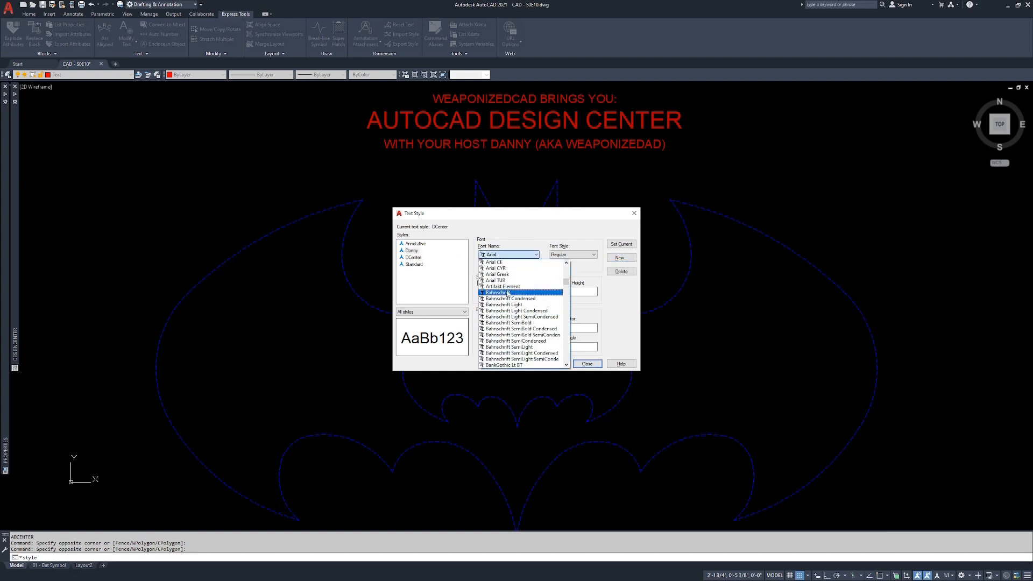
{"action": "left_click", "coordinate": [506, 294]}
{"action": "left_click", "coordinate": [554, 364]}
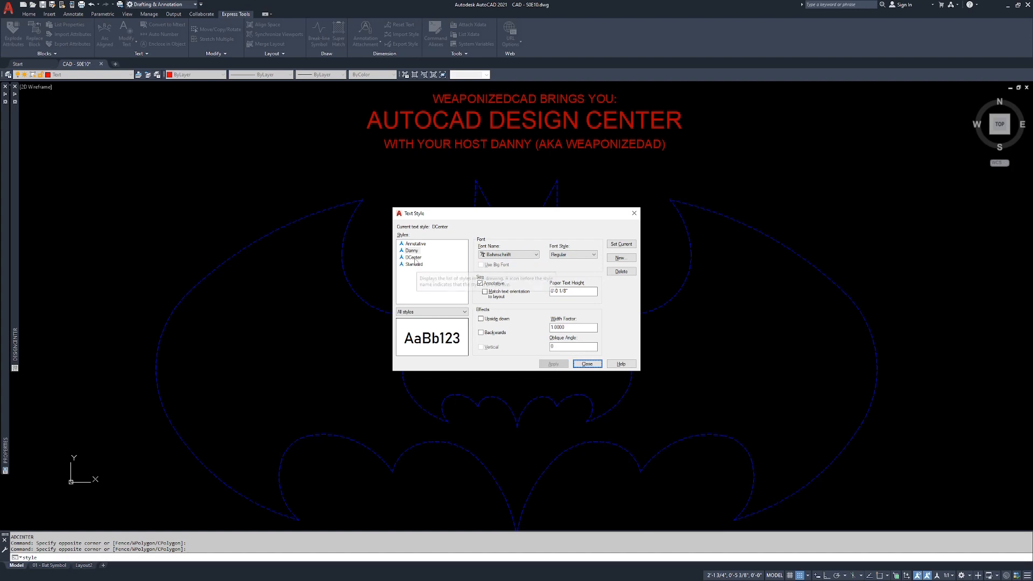
- Set the DCenter text style's font to Courier New CYR, apply it and finish editing text styles
{"action": "left_click", "coordinate": [414, 258]}
{"action": "left_click", "coordinate": [510, 255]}
{"action": "scroll", "coordinate": [528, 329], "scroll_direction": "down", "scroll_amount": 7}
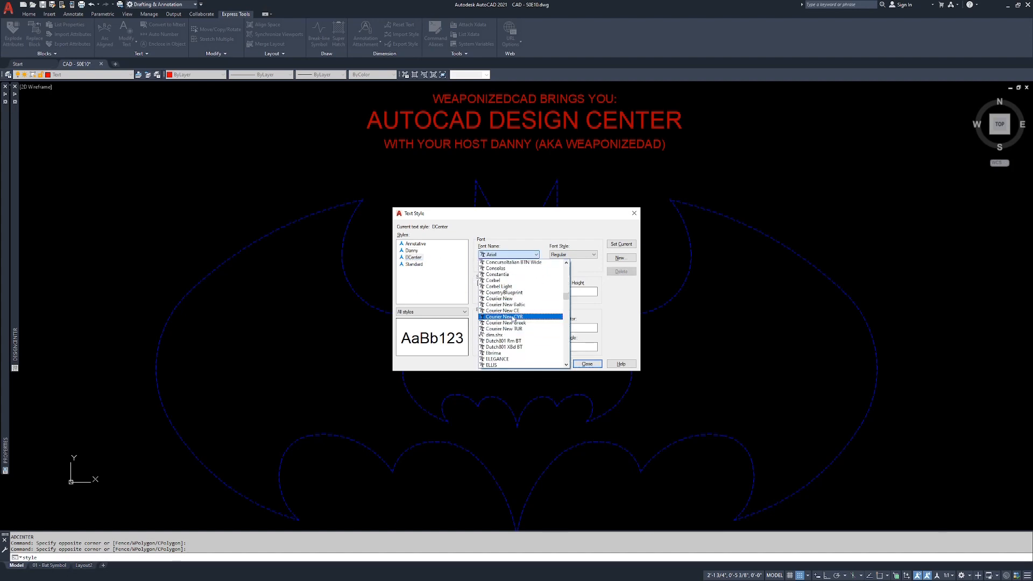
{"action": "left_click", "coordinate": [527, 317]}
{"action": "left_click", "coordinate": [563, 365]}
{"action": "left_click", "coordinate": [595, 364]}
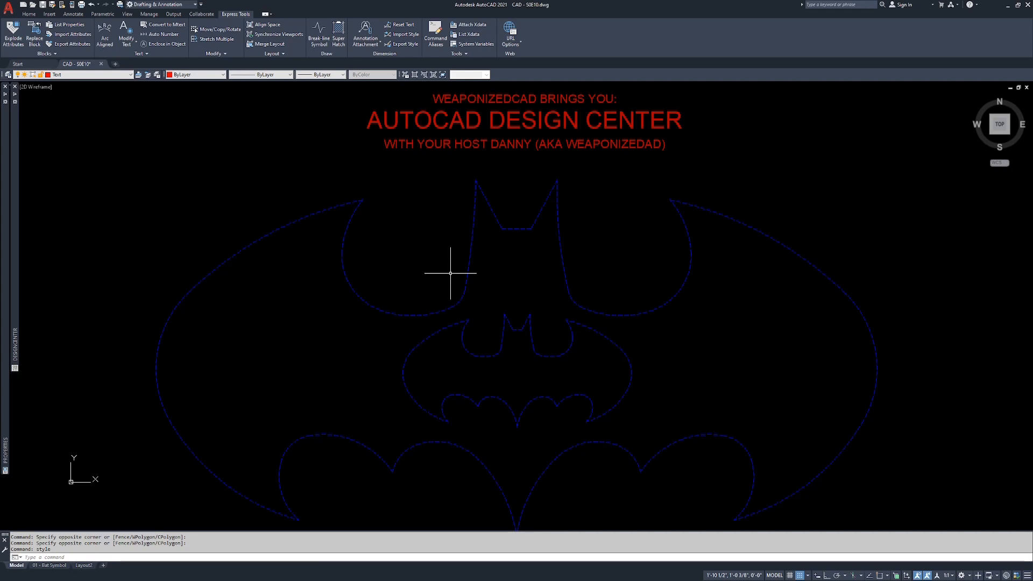
- Create a new drawing from the acad.dwt template
{"action": "left_click", "coordinate": [24, 5]}
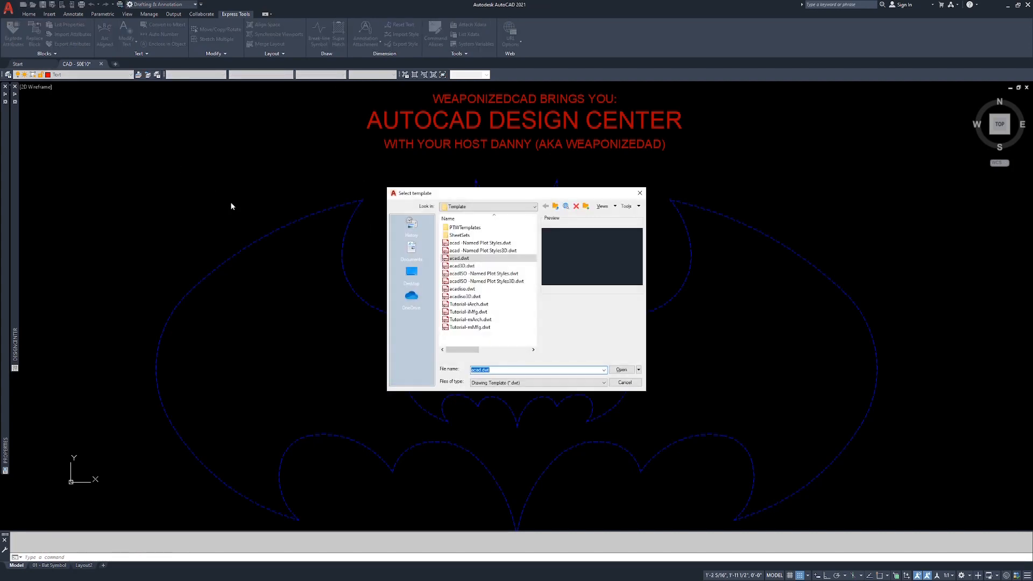
{"action": "double_click", "coordinate": [468, 258]}
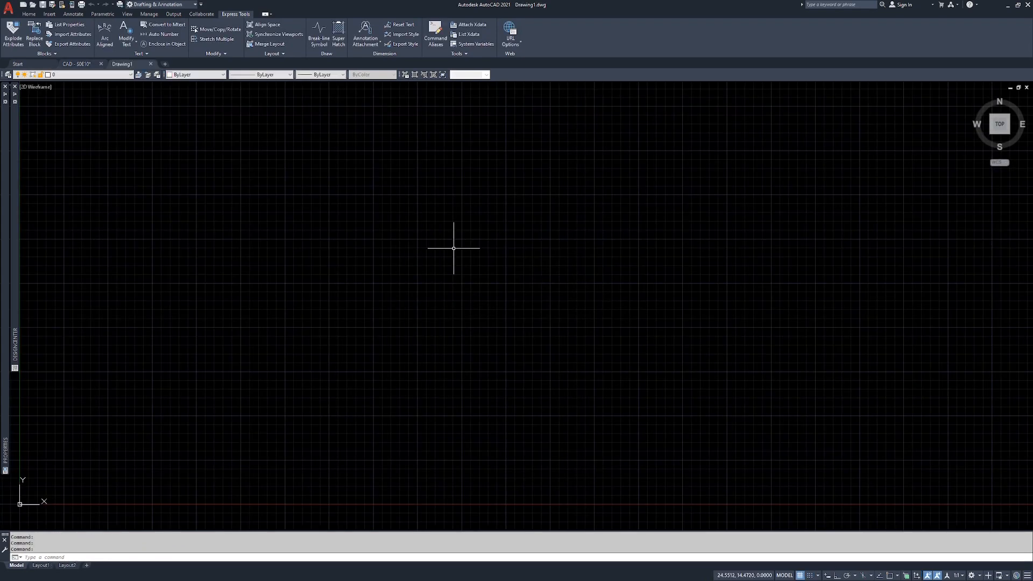
- Check which text styles and layers exist in the new drawing
{"action": "type", "text": "style"}
{"action": "key", "text": "Return"}
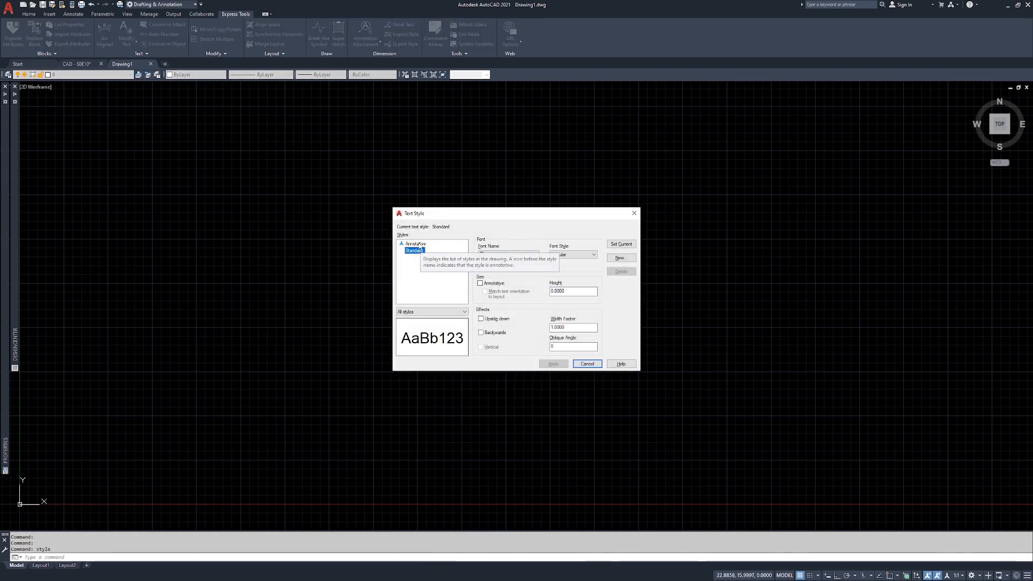
{"action": "left_click", "coordinate": [419, 244]}
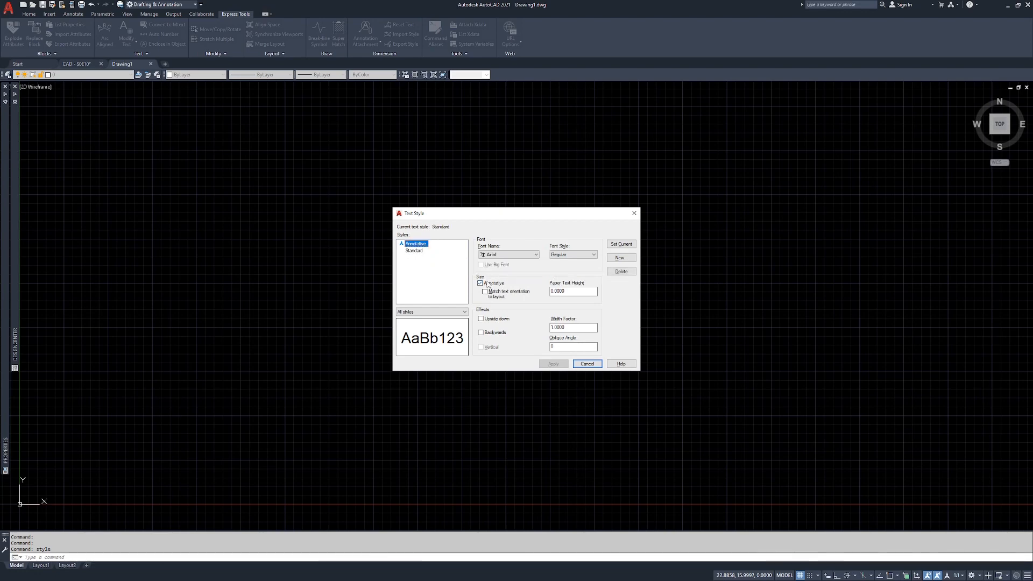
{"action": "left_click", "coordinate": [415, 250]}
{"action": "left_click", "coordinate": [418, 244]}
{"action": "left_click", "coordinate": [415, 250]}
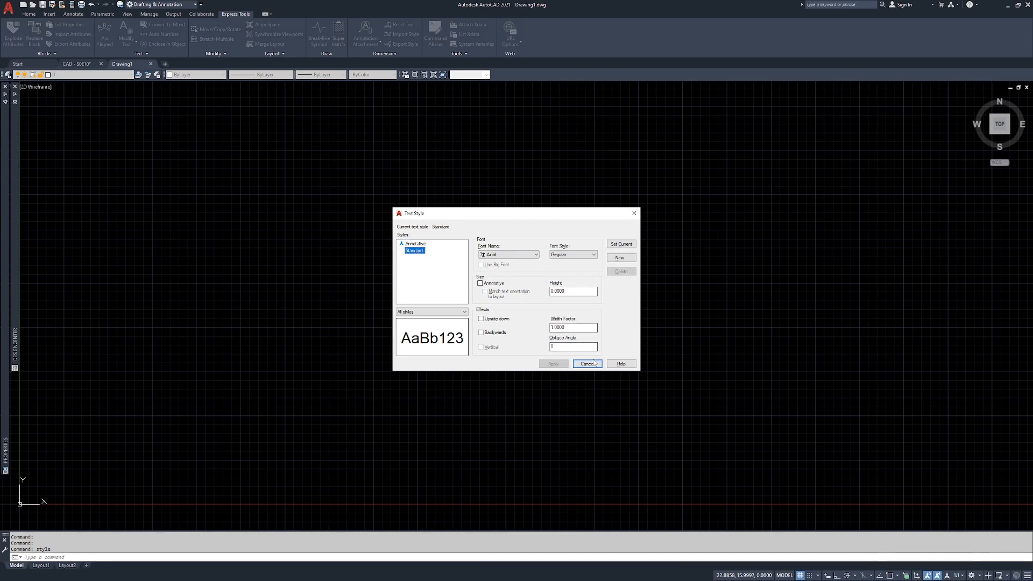
{"action": "left_click", "coordinate": [588, 364]}
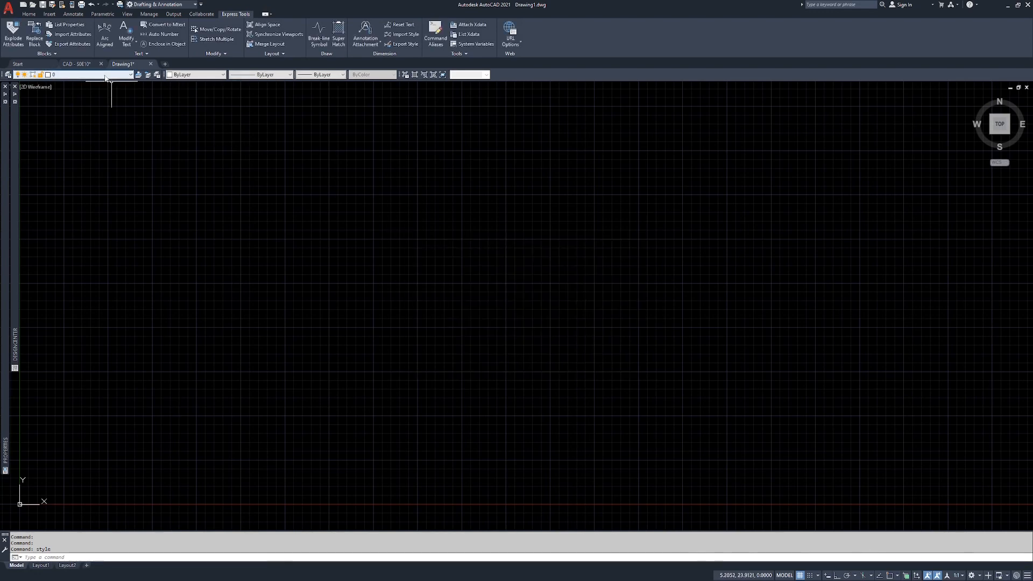
{"action": "left_click", "coordinate": [32, 75]}
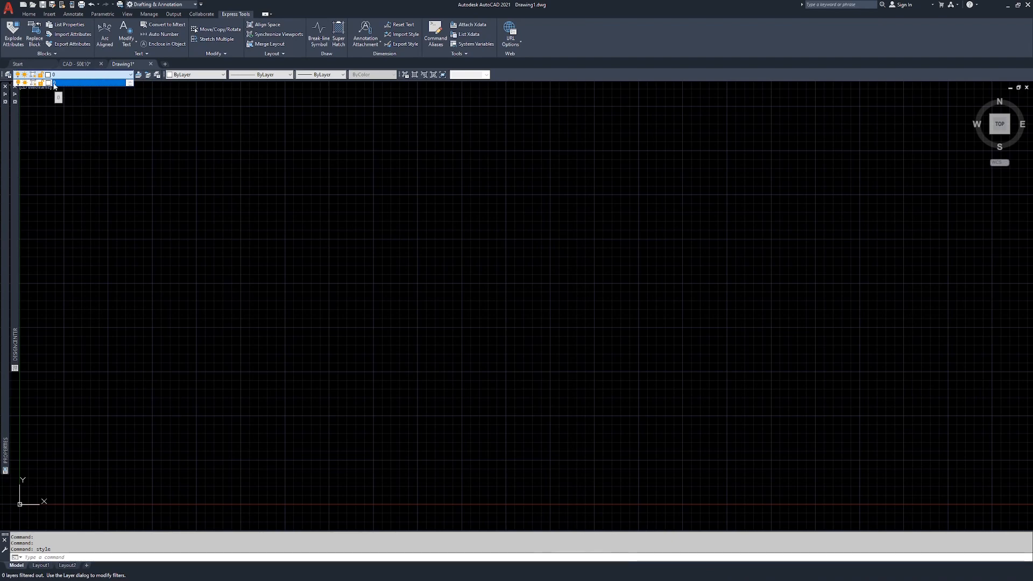
{"action": "left_click", "coordinate": [185, 159]}
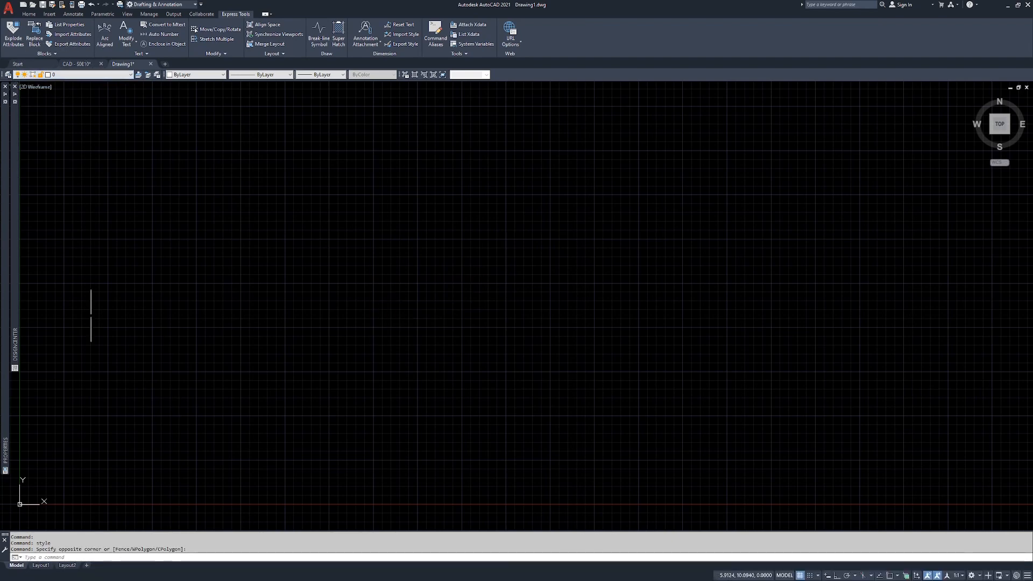
- Display the open drawings in DesignCenter, expand Drawing1.dwg's content categories and widen the drawing list
{"action": "mouse_move", "coordinate": [16, 230]}
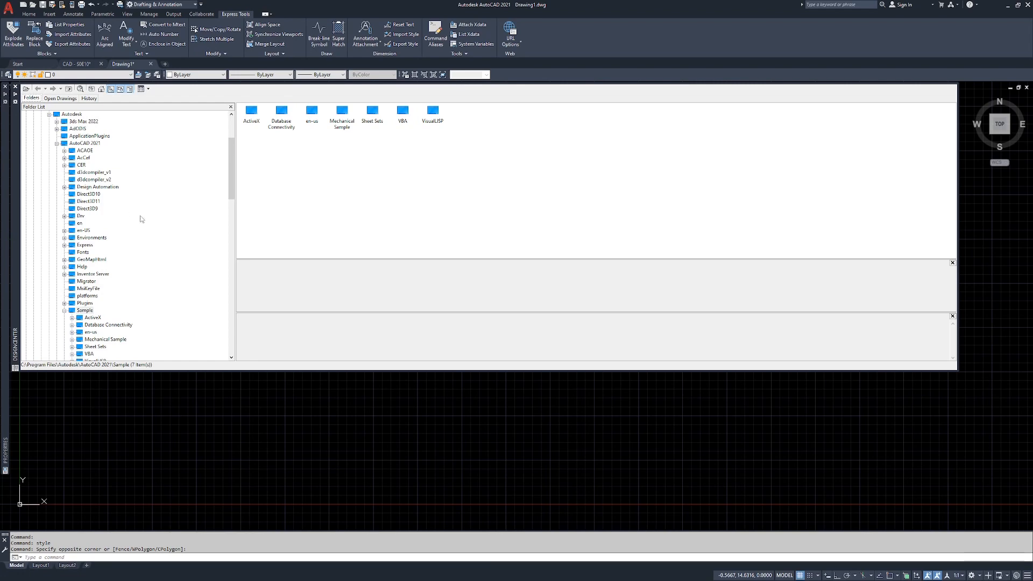
{"action": "left_click", "coordinate": [59, 99]}
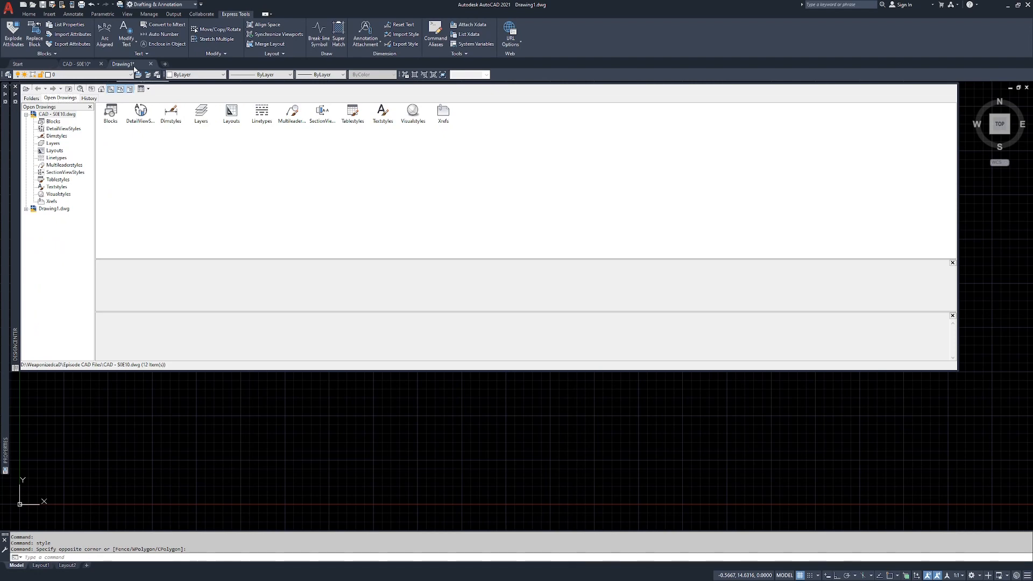
{"action": "mouse_move", "coordinate": [134, 68]}
{"action": "mouse_move", "coordinate": [18, 220]}
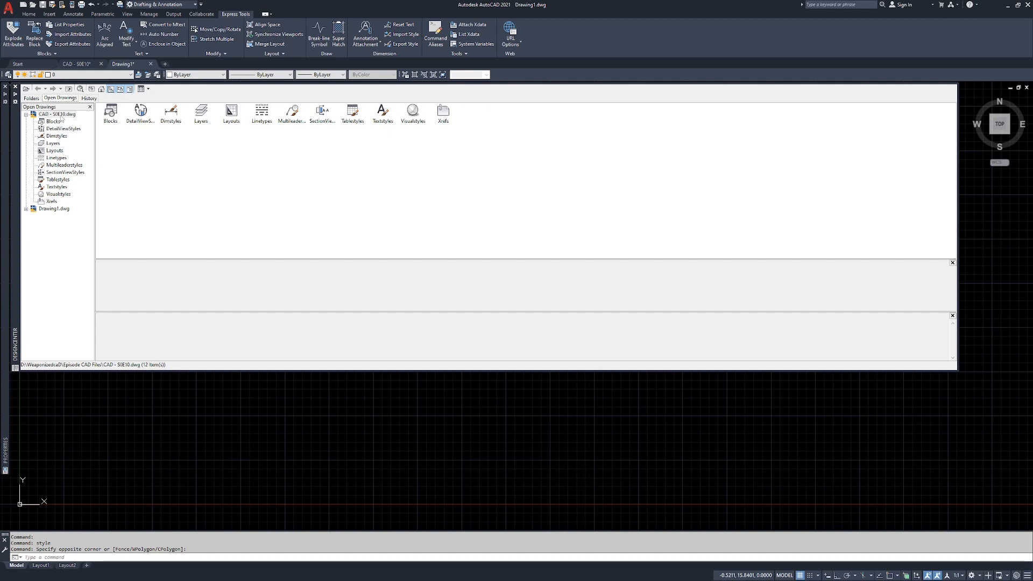
{"action": "left_click", "coordinate": [26, 209]}
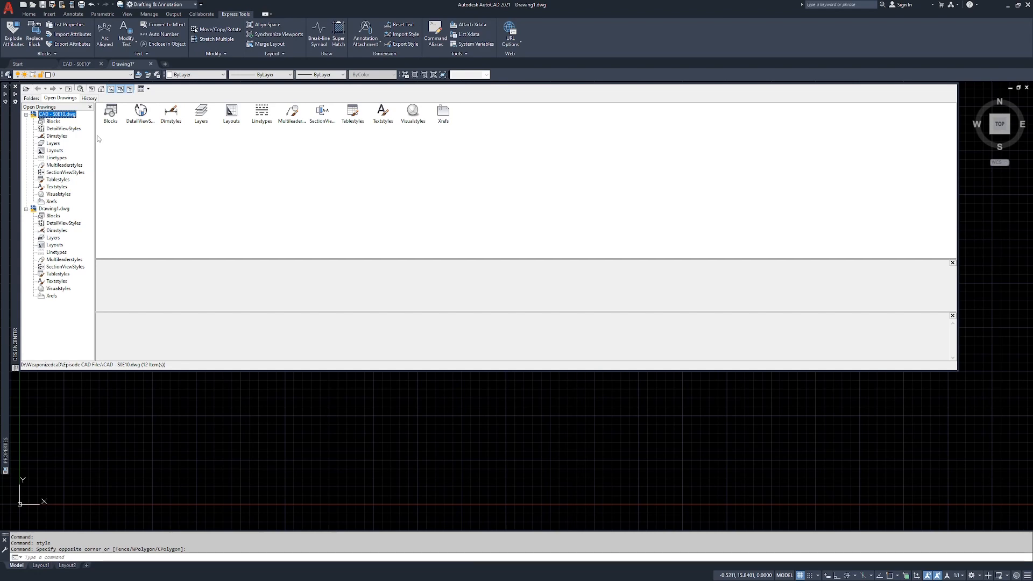
{"action": "left_click_drag", "start_coordinate": [96, 137], "coordinate": [176, 156]}
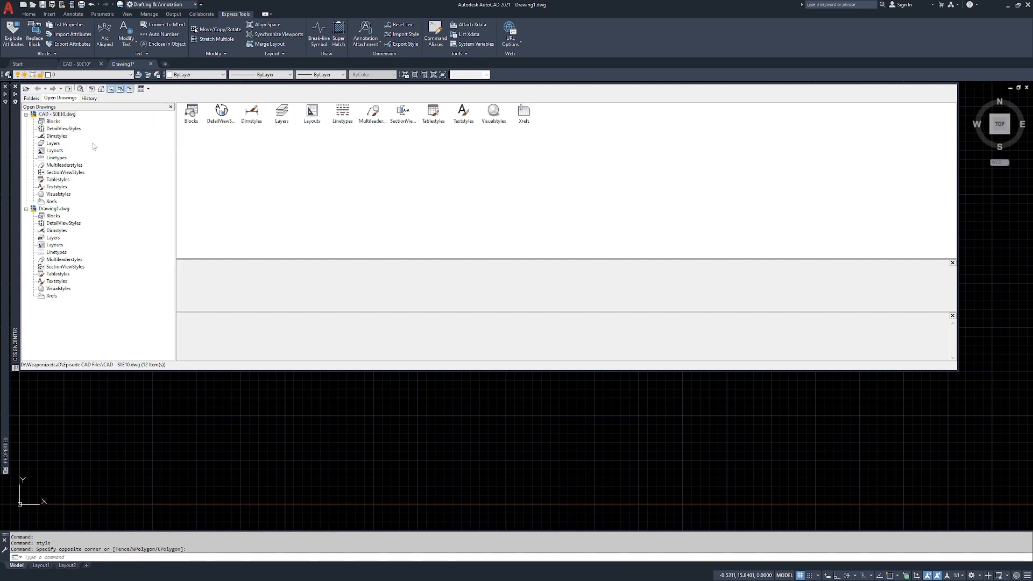
- Browse DesignCenter's folders to WeaponizedcaD > Episode CAD Files on drive D and select CAD - S0E10.dwg to show its content categories
{"action": "left_click", "coordinate": [31, 98]}
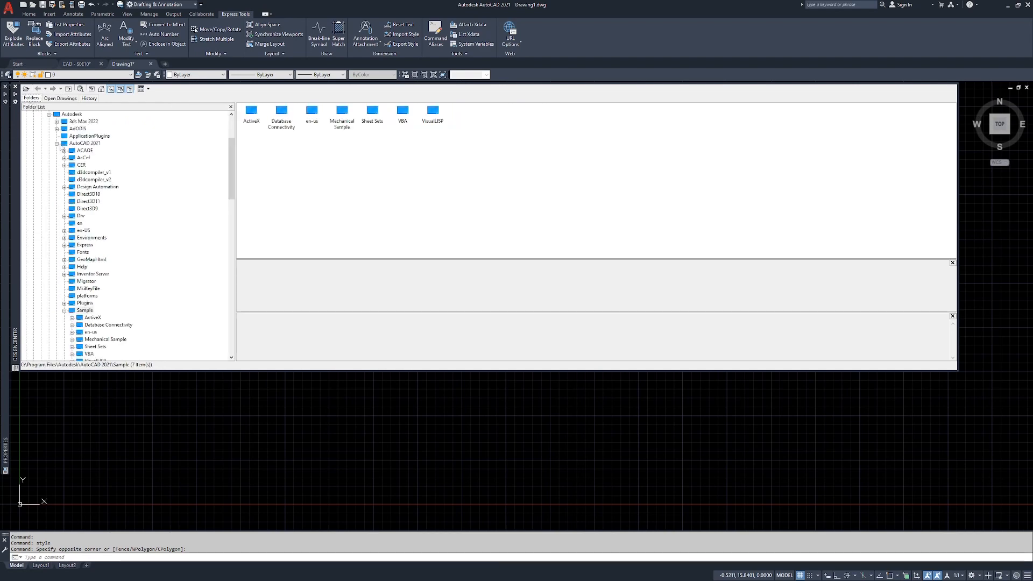
{"action": "left_click", "coordinate": [57, 144]}
{"action": "left_click", "coordinate": [49, 114]}
{"action": "scroll", "coordinate": [54, 242], "scroll_direction": "down", "scroll_amount": 15}
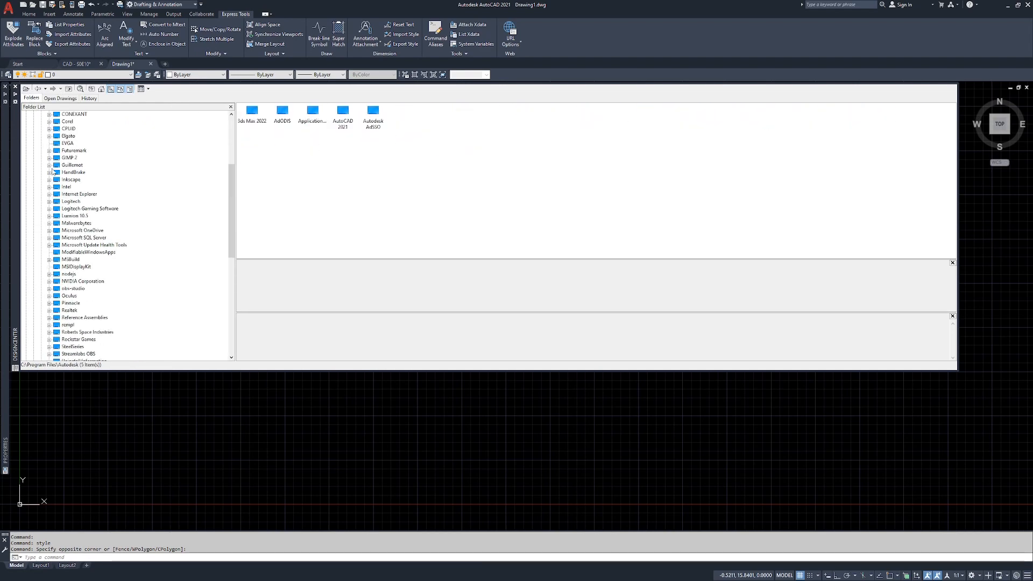
{"action": "left_click", "coordinate": [56, 274]}
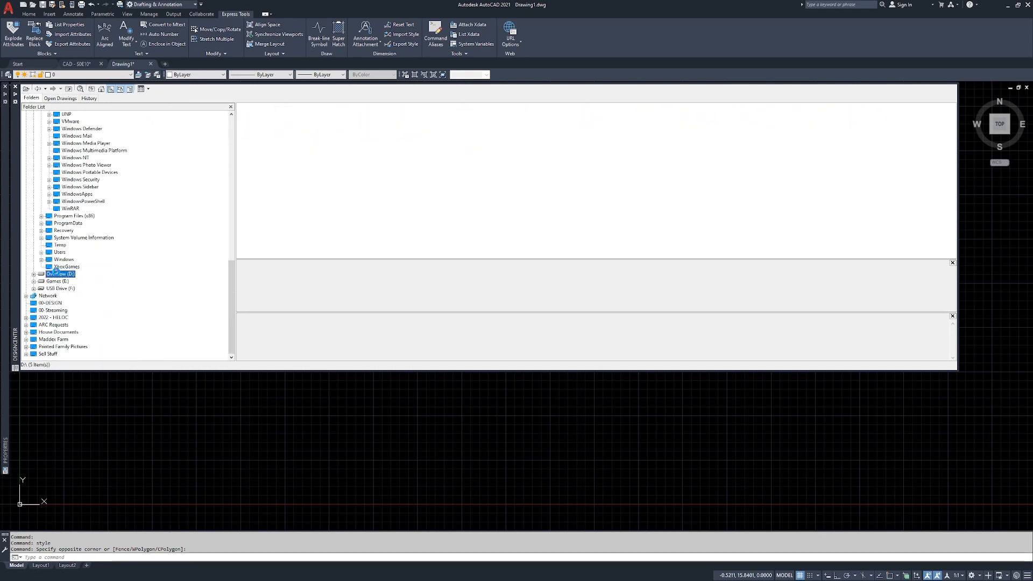
{"action": "left_click", "coordinate": [76, 304]}
{"action": "left_click", "coordinate": [81, 311]}
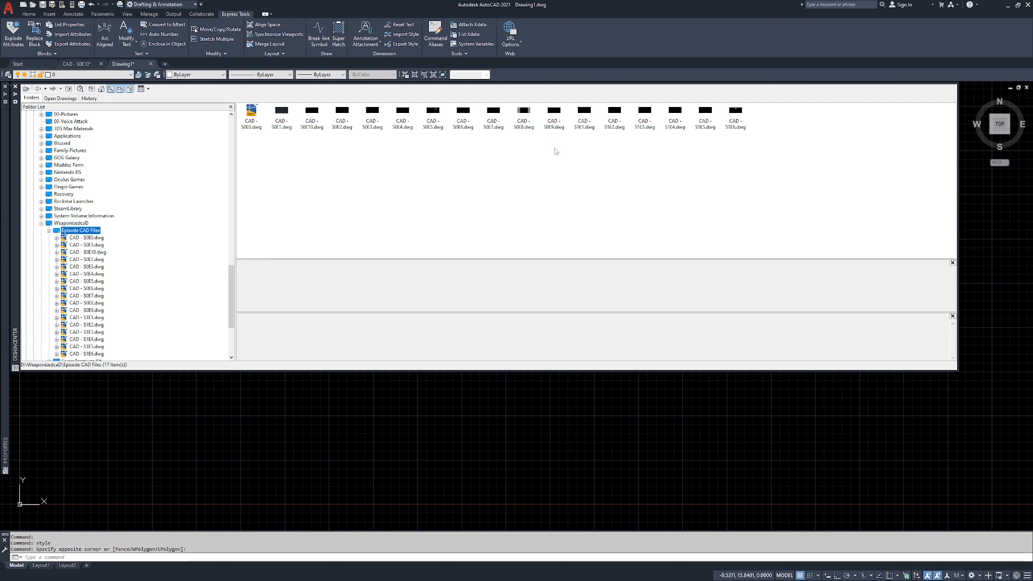
{"action": "double_click", "coordinate": [311, 122]}
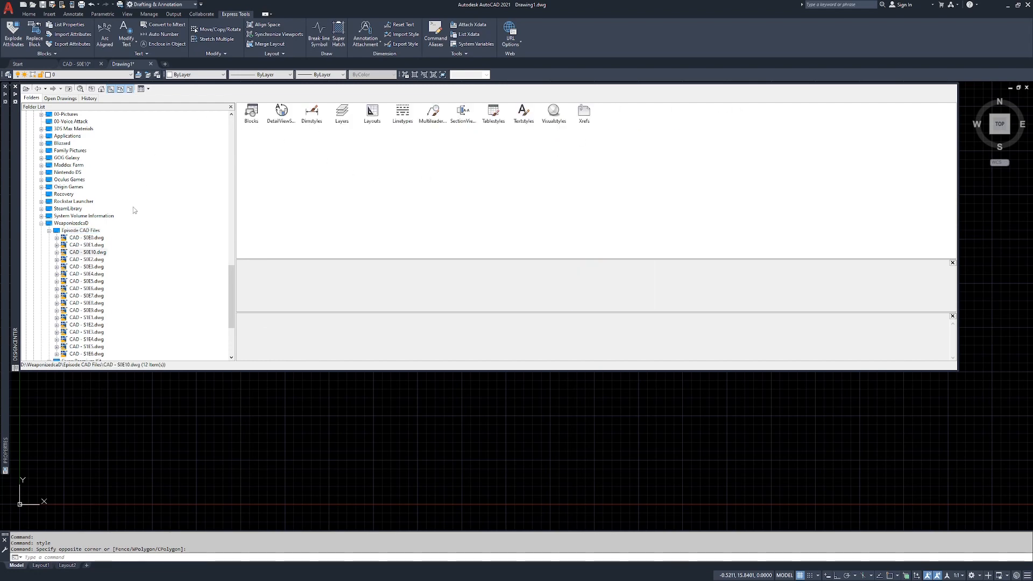
{"action": "left_click", "coordinate": [84, 253]}
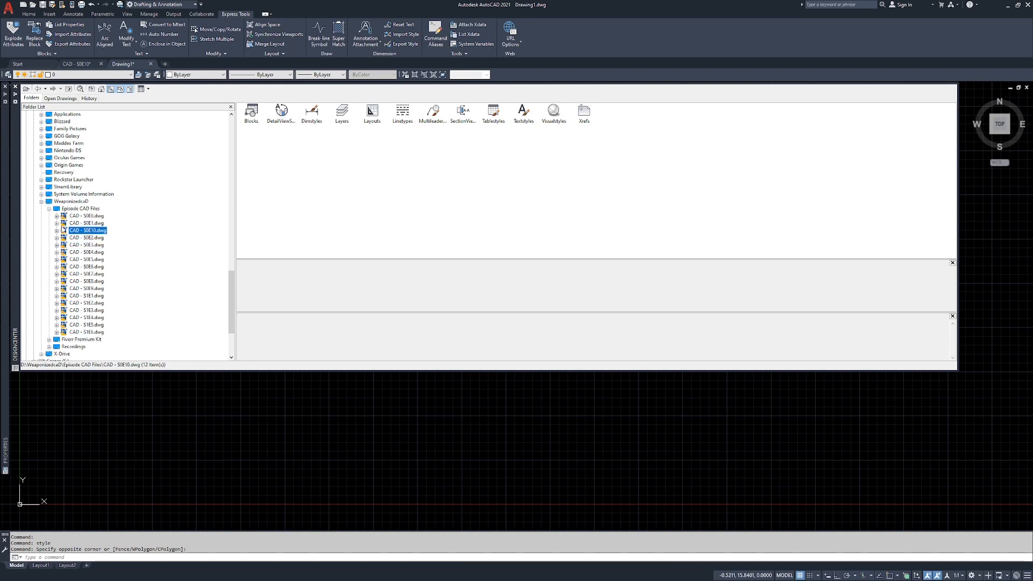
- Expand CAD - S0E10.dwg in DesignCenter and look through its content categories from Blocks to Xrefs, ending on Textstyles
{"action": "left_click", "coordinate": [57, 231]}
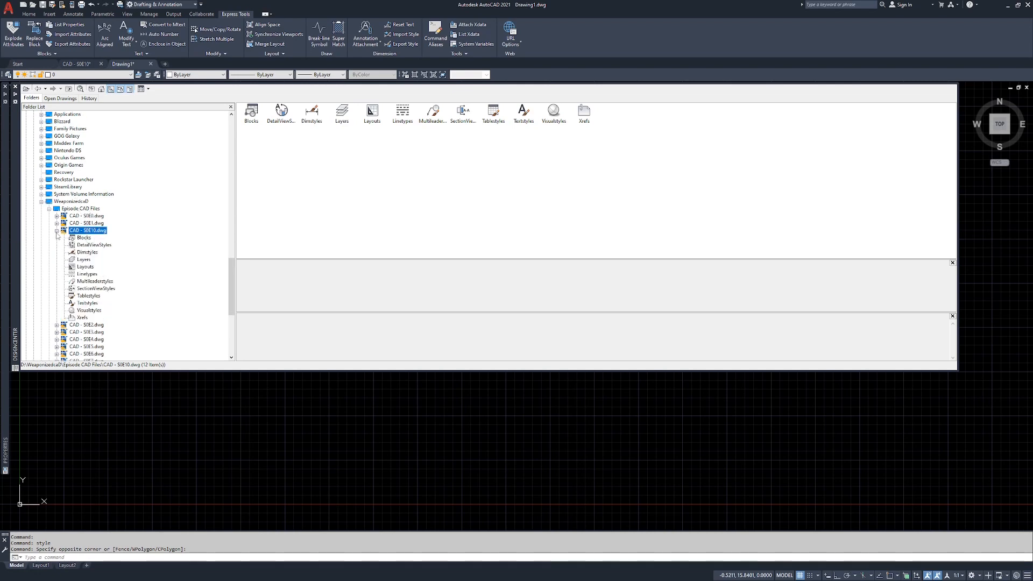
{"action": "left_click", "coordinate": [84, 239]}
{"action": "left_click", "coordinate": [91, 246]}
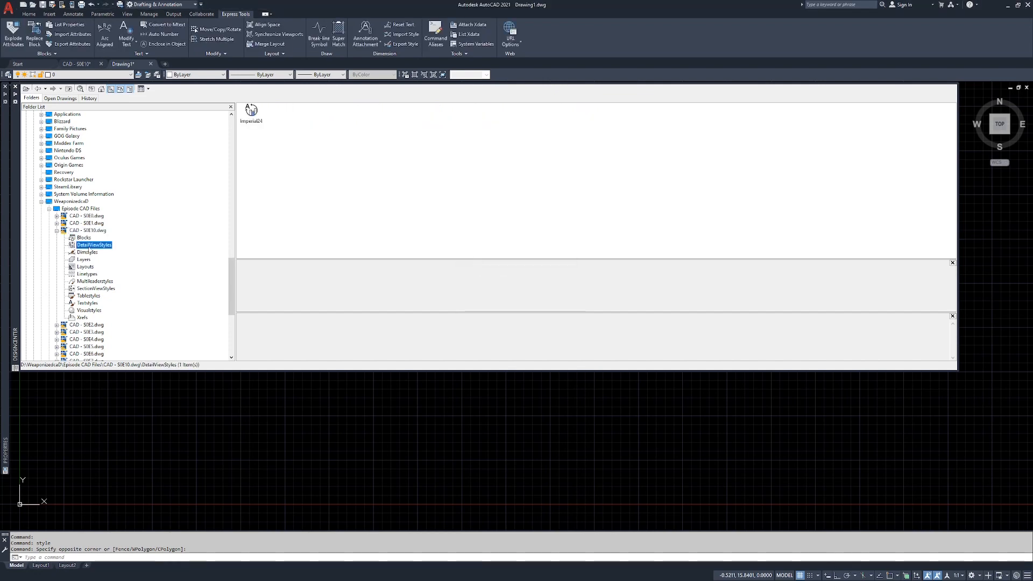
{"action": "left_click", "coordinate": [88, 253]}
{"action": "left_click", "coordinate": [86, 260]}
{"action": "left_click", "coordinate": [86, 268]}
{"action": "left_click", "coordinate": [87, 275]}
{"action": "left_click", "coordinate": [89, 281]}
{"action": "left_click", "coordinate": [96, 289]}
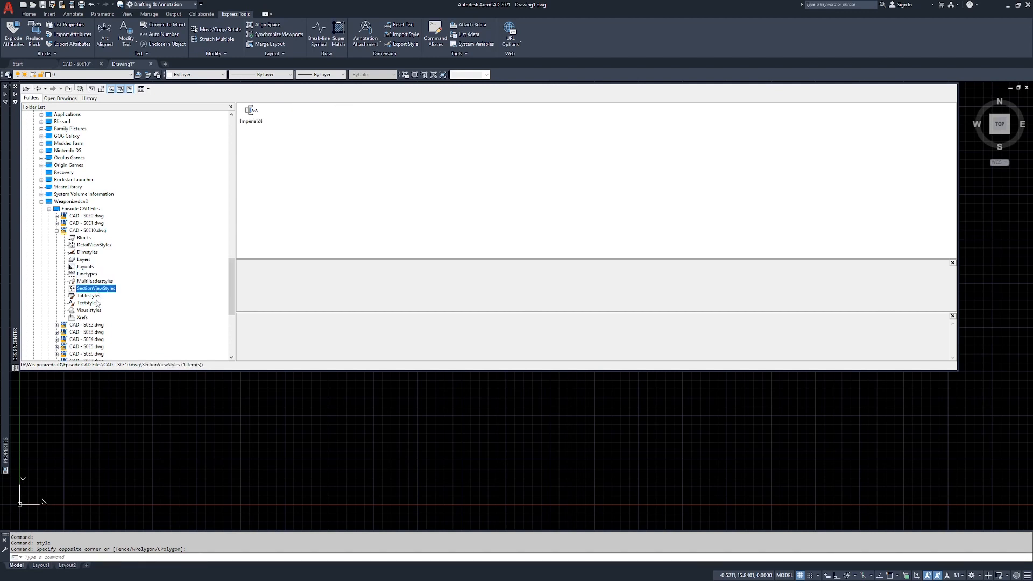
{"action": "left_click", "coordinate": [89, 297]}
{"action": "left_click", "coordinate": [89, 304]}
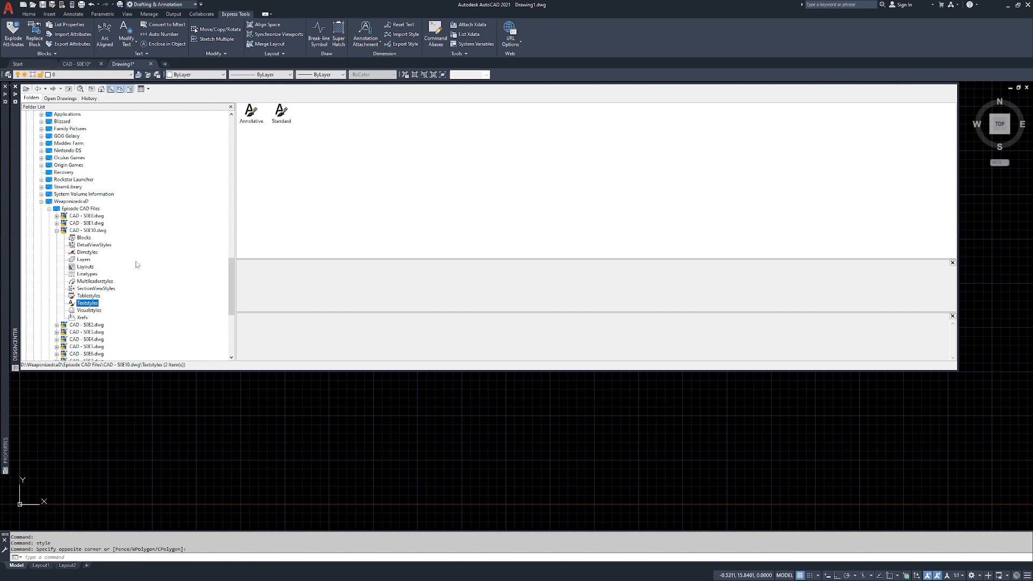
{"action": "left_click", "coordinate": [89, 310]}
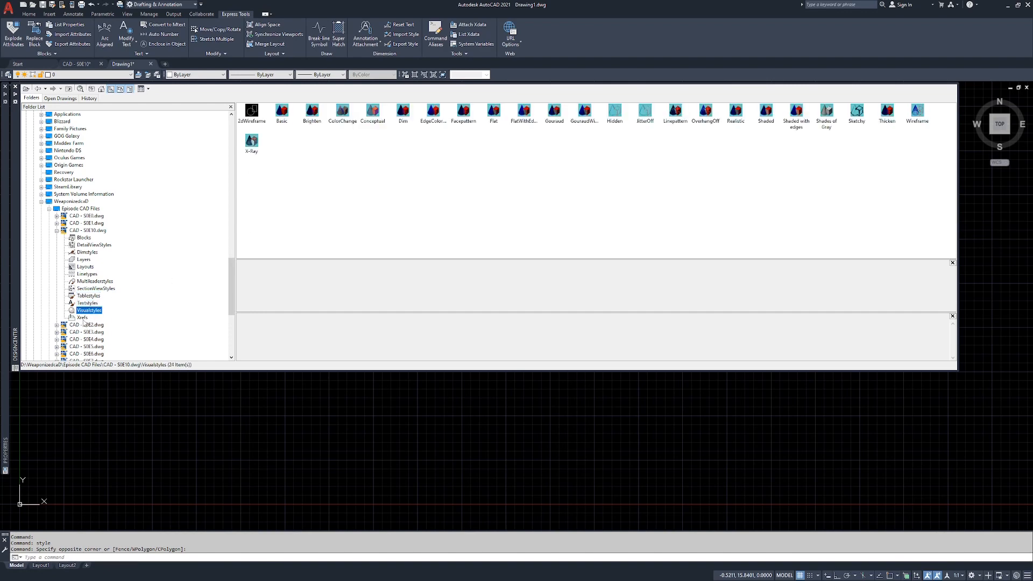
{"action": "left_click", "coordinate": [82, 318]}
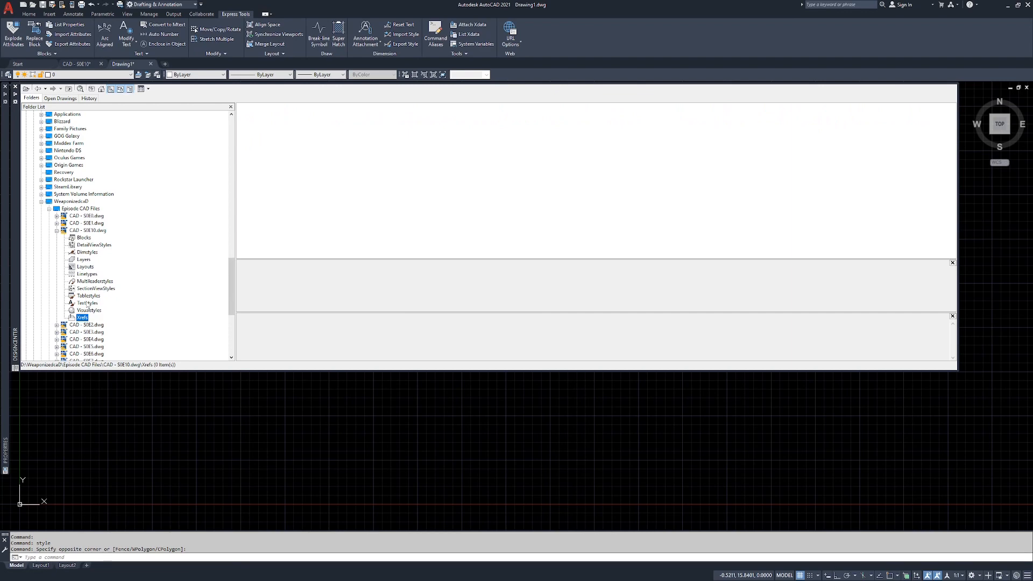
{"action": "left_click", "coordinate": [87, 304]}
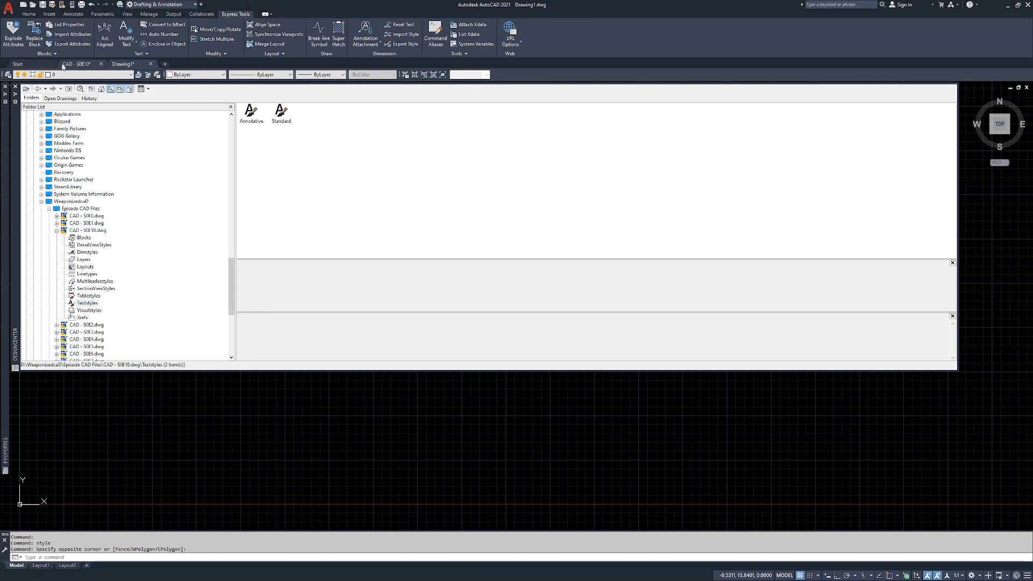
- Save the open CAD - S0E10 drawing and return to Drawing1
{"action": "left_click", "coordinate": [78, 65]}
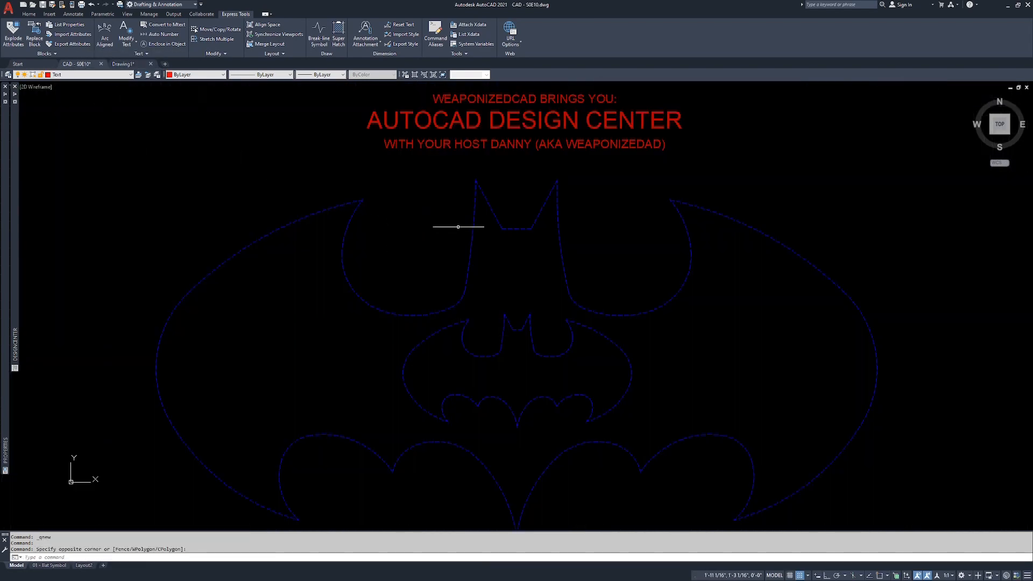
{"action": "key", "text": "ctrl+s"}
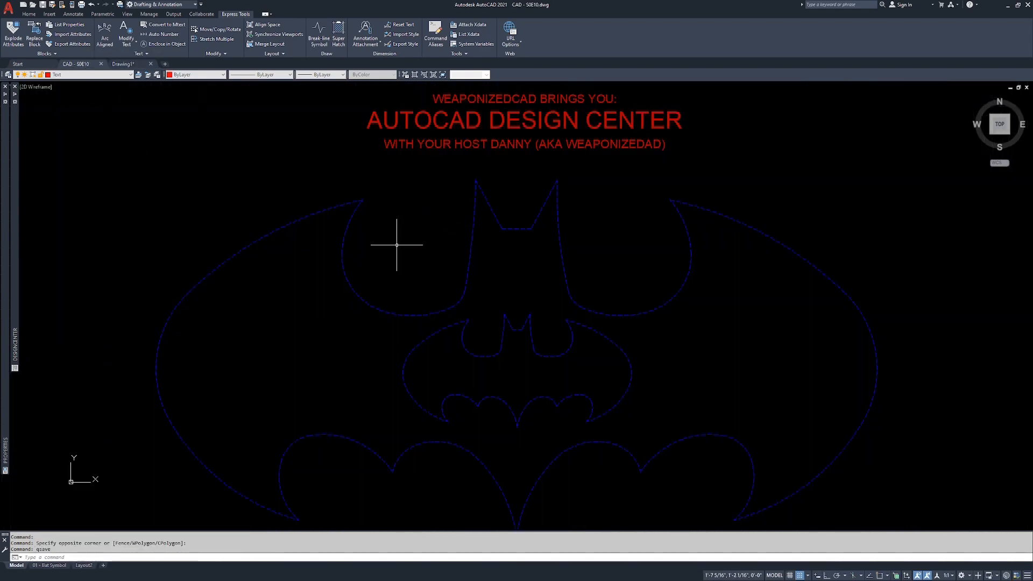
{"action": "left_click", "coordinate": [123, 64]}
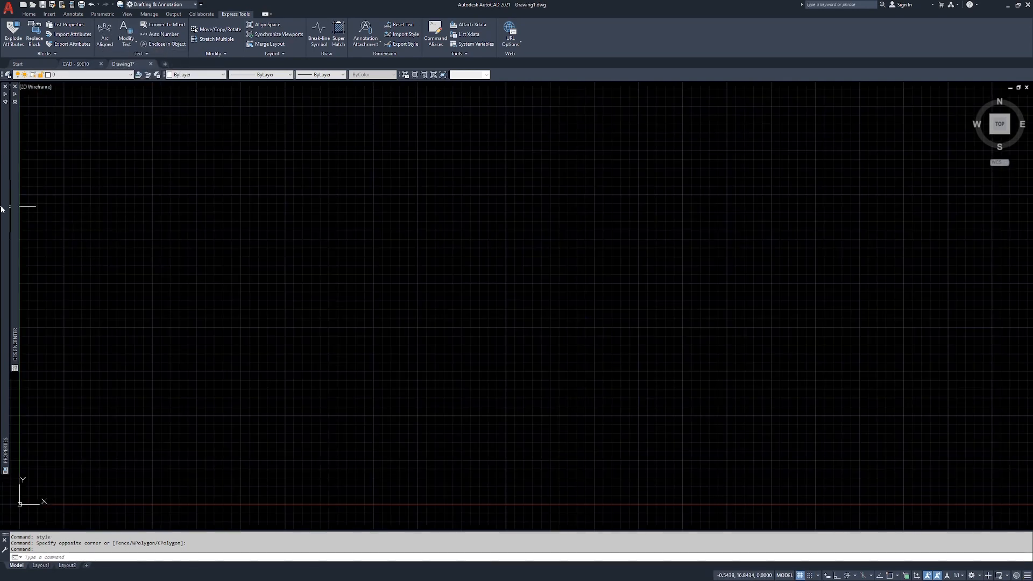
- Recheck the linetypes and text styles that DesignCenter lists for CAD - S0E10.dwg
{"action": "mouse_move", "coordinate": [5, 209]}
{"action": "double_click", "coordinate": [207, 238]}
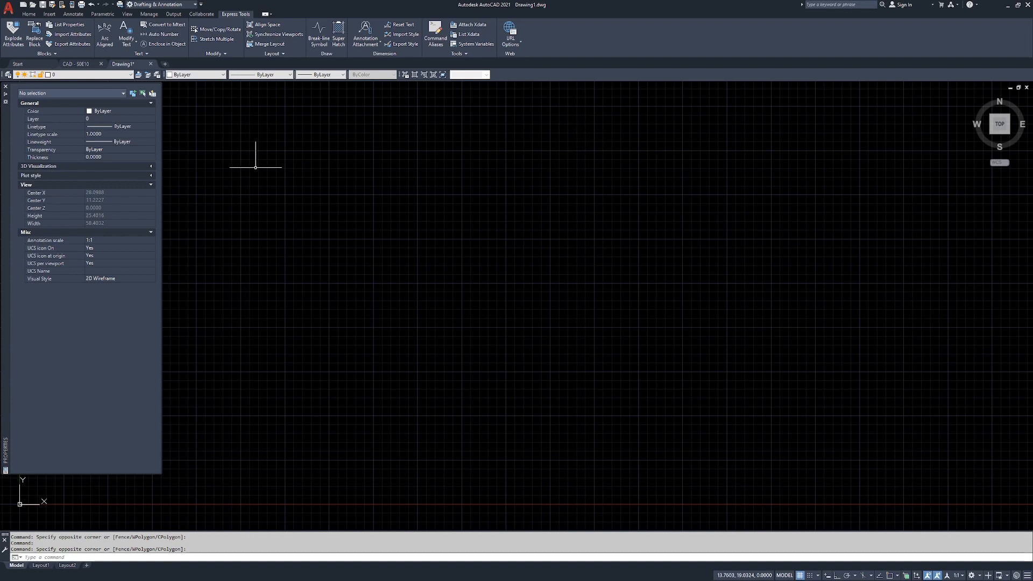
{"action": "mouse_move", "coordinate": [15, 345]}
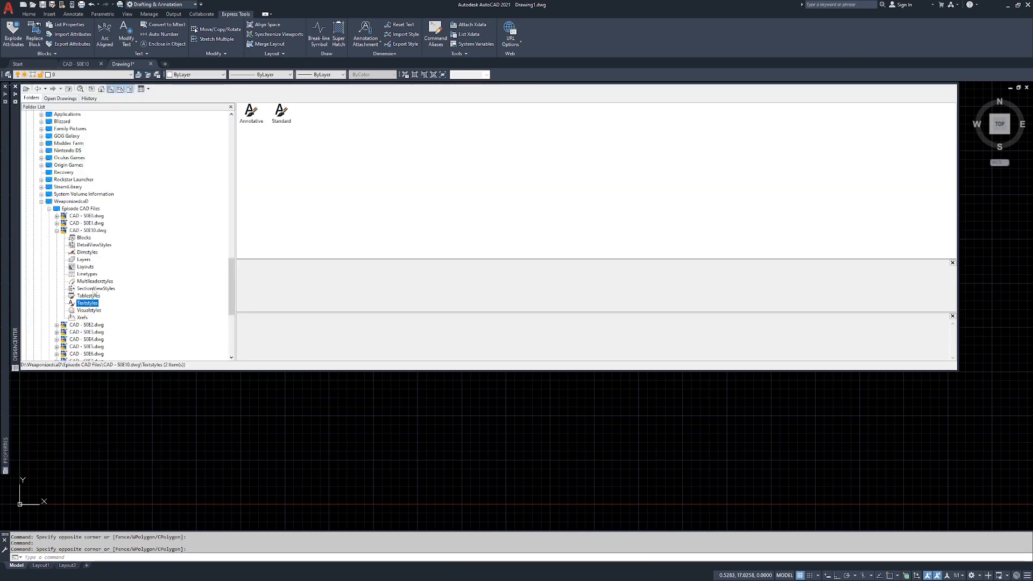
{"action": "left_click", "coordinate": [86, 275]}
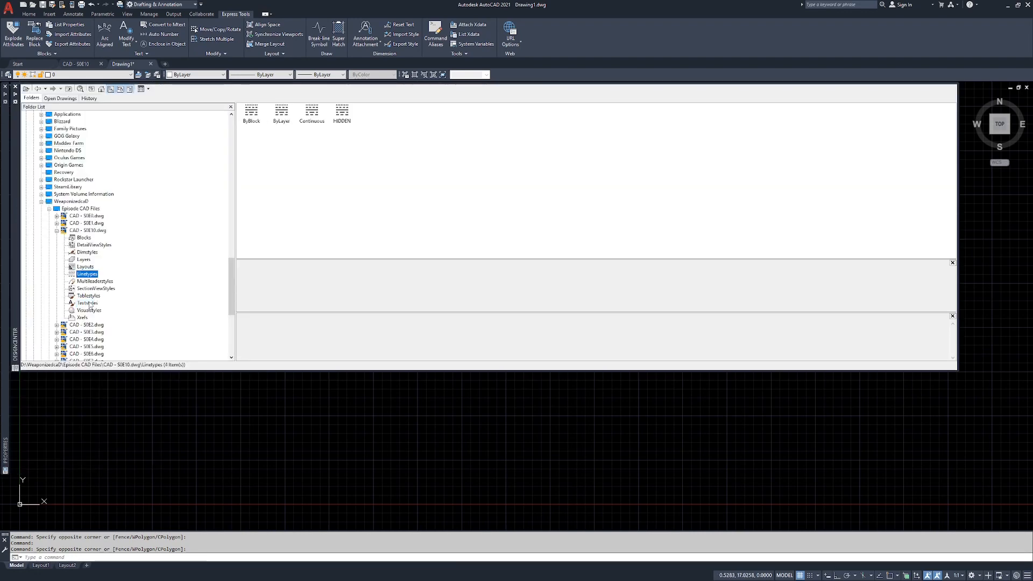
{"action": "left_click", "coordinate": [88, 304]}
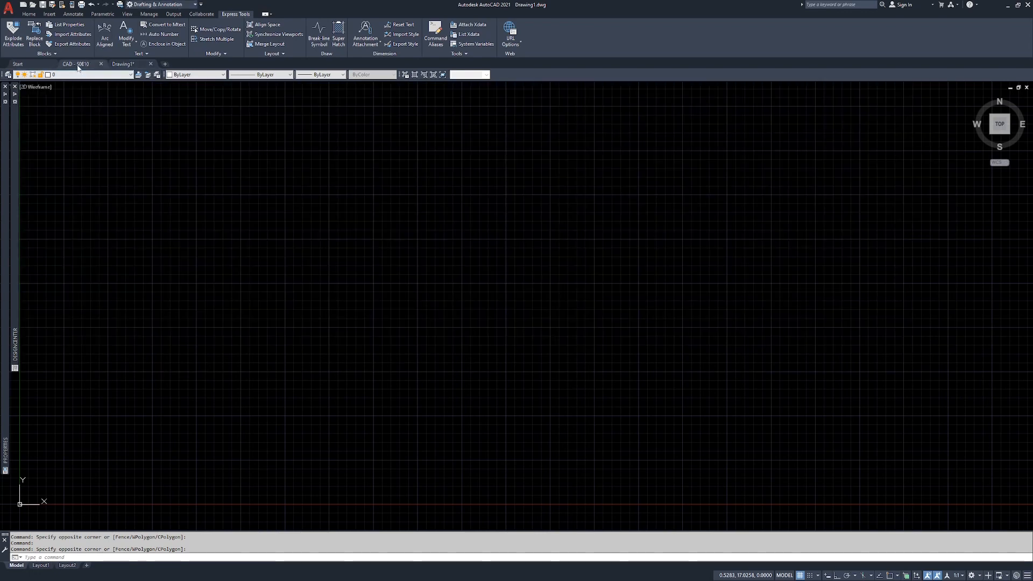
- Close the CAD - S0E10 drawing, then collapse and re-expand its file in DesignCenter to display its text styles
{"action": "left_click", "coordinate": [76, 64]}
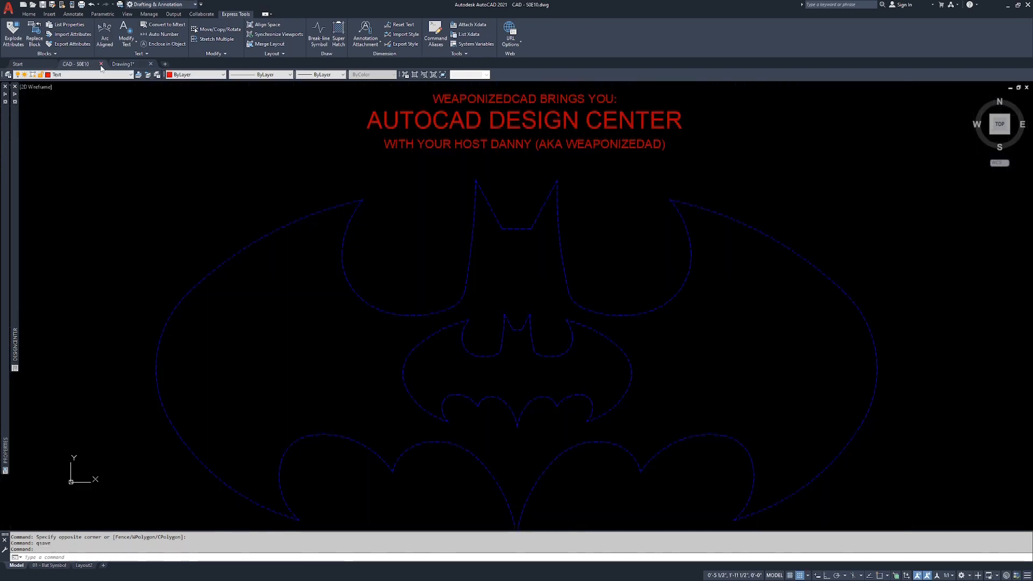
{"action": "left_click", "coordinate": [101, 64]}
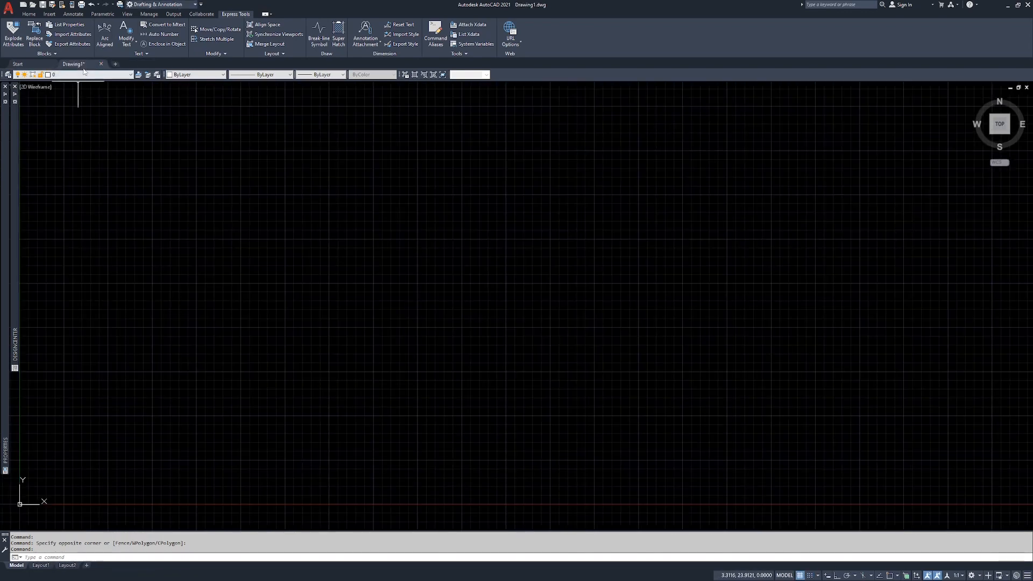
{"action": "mouse_move", "coordinate": [15, 204]}
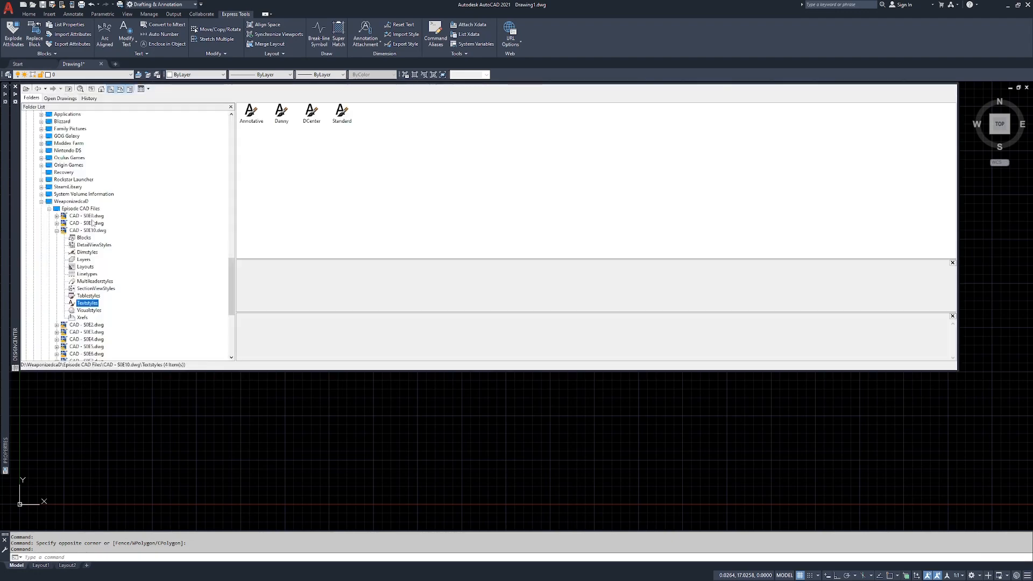
{"action": "left_click", "coordinate": [56, 230]}
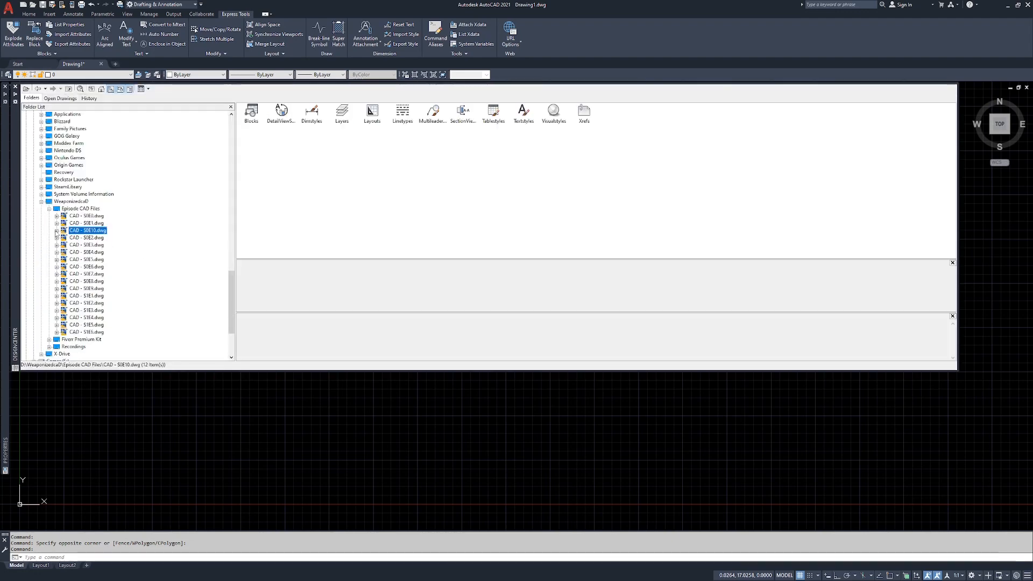
{"action": "left_click", "coordinate": [87, 238]}
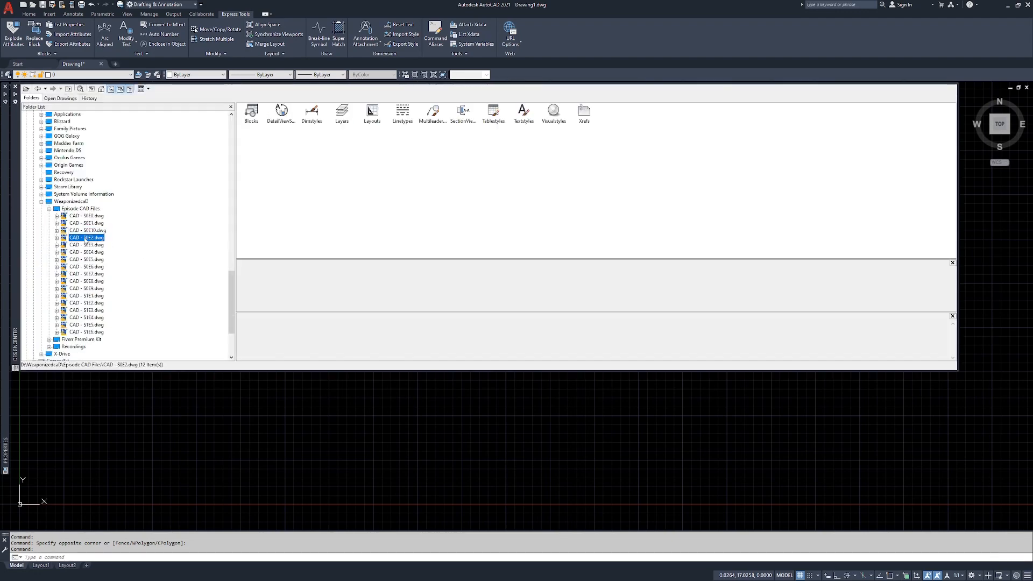
{"action": "left_click", "coordinate": [89, 231]}
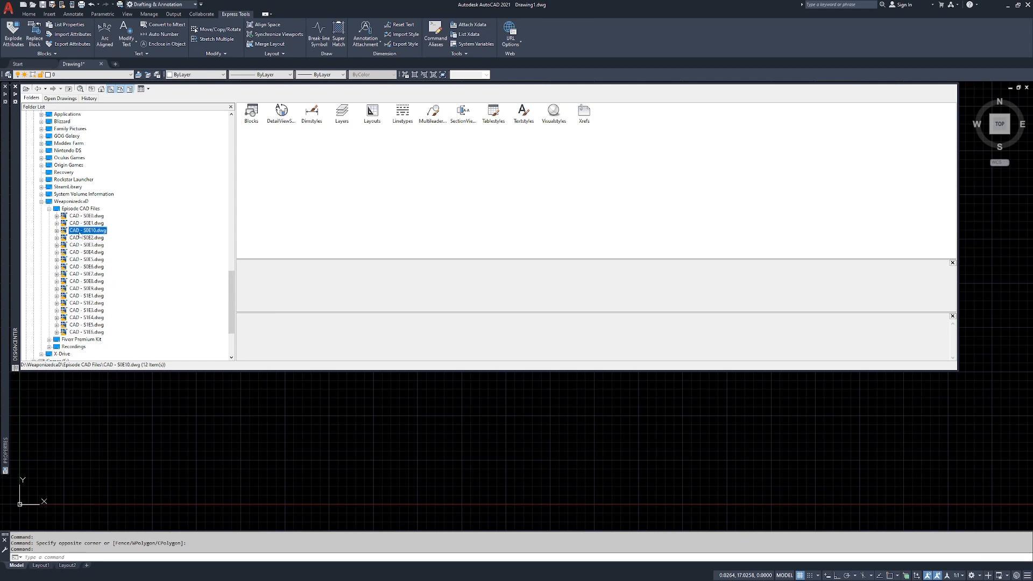
{"action": "left_click", "coordinate": [57, 230]}
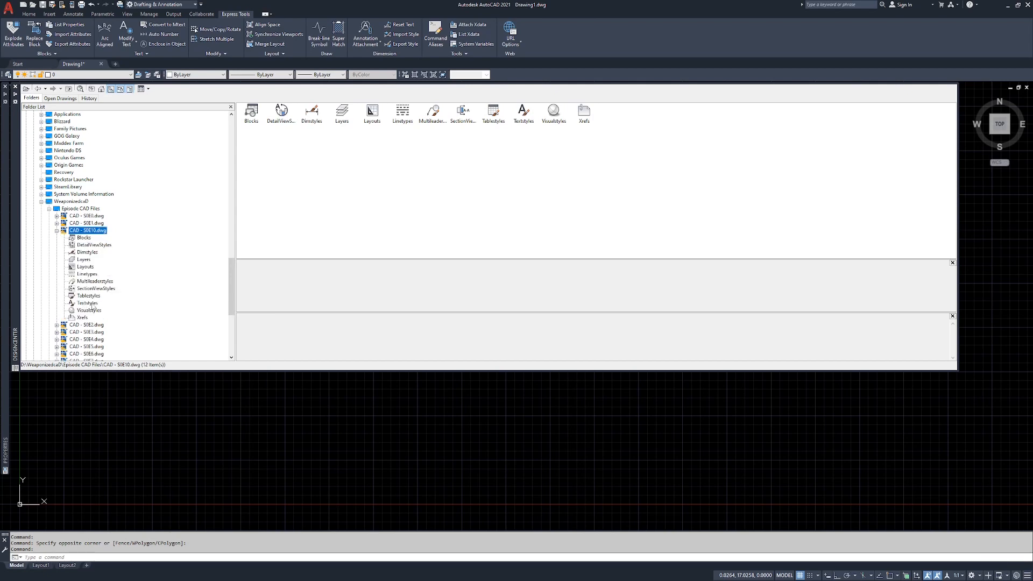
{"action": "left_click", "coordinate": [88, 303]}
- Add CAD - S0E10.dwg's two custom text styles, DCenter and the one listed just before it, to Drawing1
{"action": "right_click", "coordinate": [280, 112]}
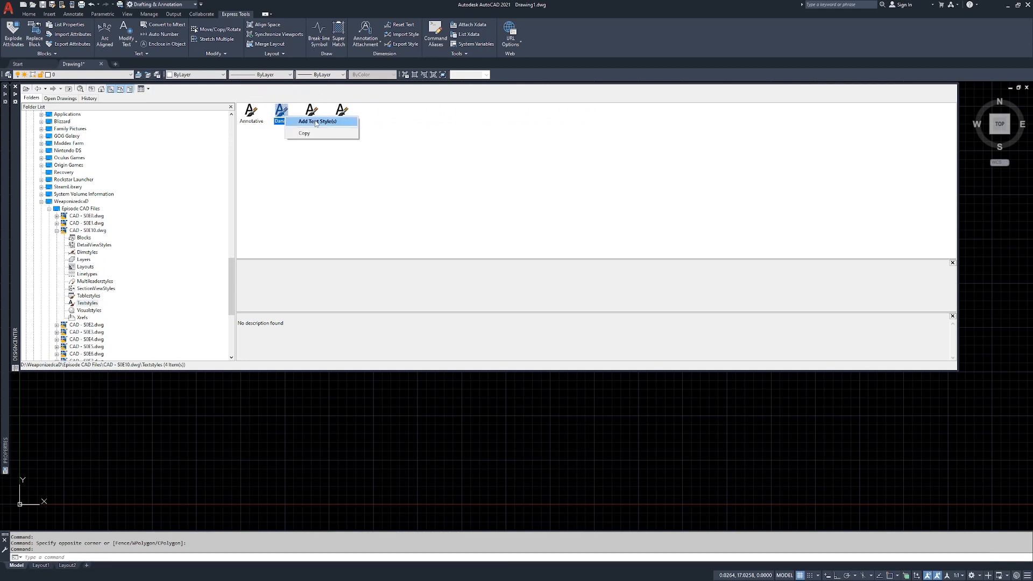
{"action": "left_click", "coordinate": [316, 121]}
{"action": "left_click", "coordinate": [311, 112]}
{"action": "right_click", "coordinate": [313, 111]}
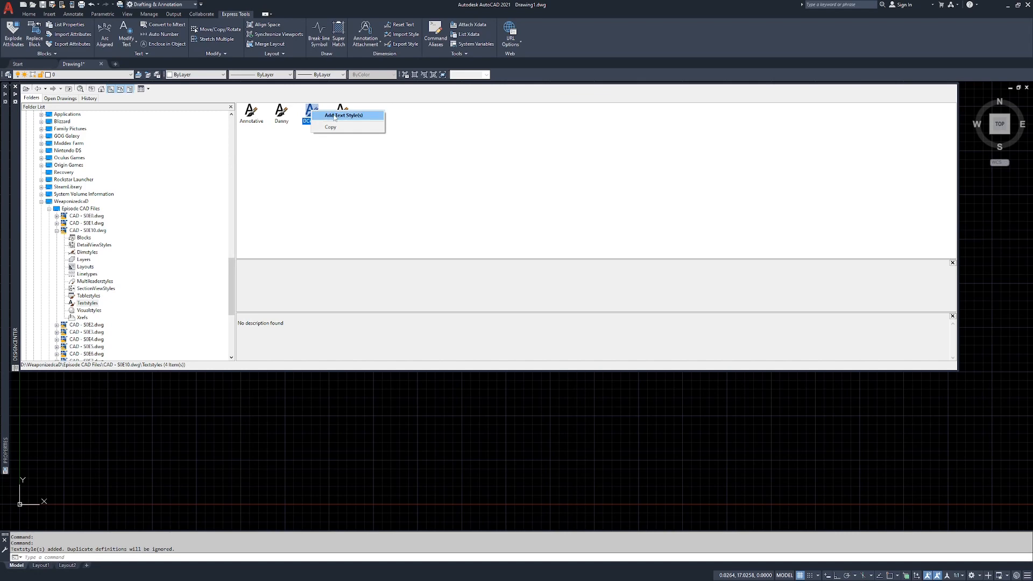
{"action": "left_click", "coordinate": [337, 117]}
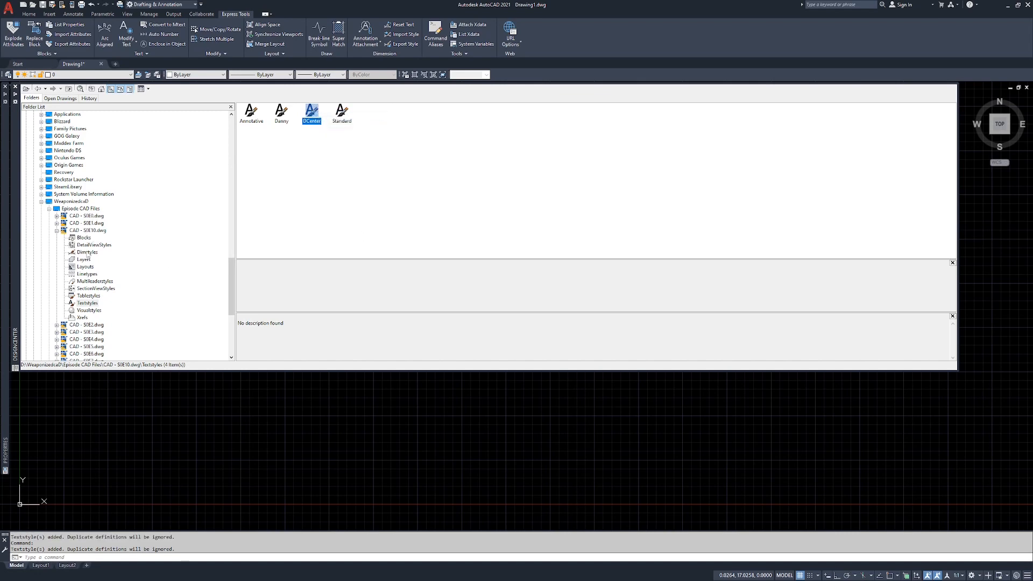
- Add the Linework and Text layers of CAD - S0E10.dwg to Drawing1 through DesignCenter
{"action": "left_click", "coordinate": [85, 261]}
{"action": "left_click", "coordinate": [313, 115]}
{"action": "left_click", "coordinate": [342, 112], "text": "ctrl"}
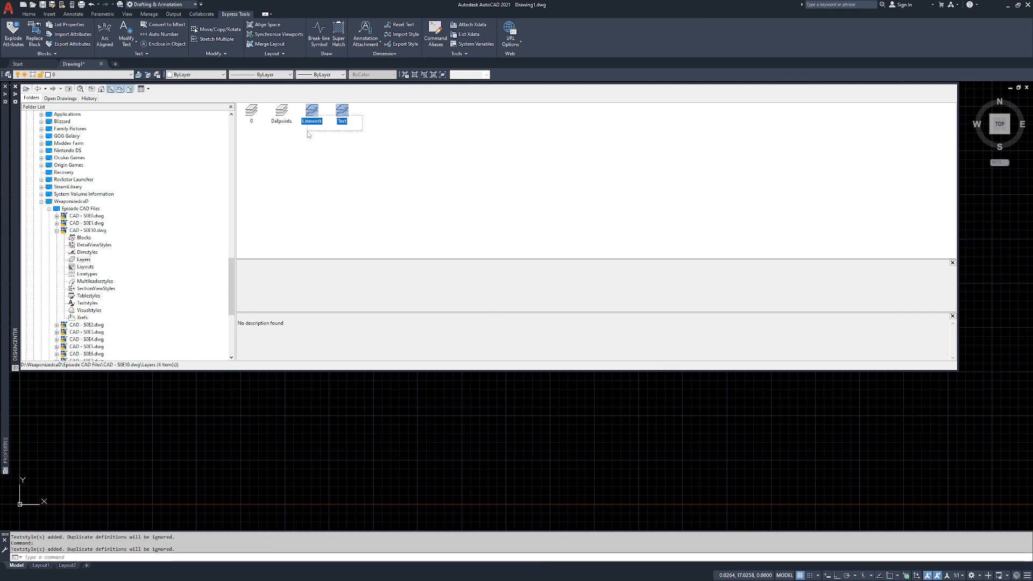
{"action": "right_click", "coordinate": [317, 113]}
{"action": "left_click", "coordinate": [340, 120]}
{"action": "double_click", "coordinate": [339, 436]}
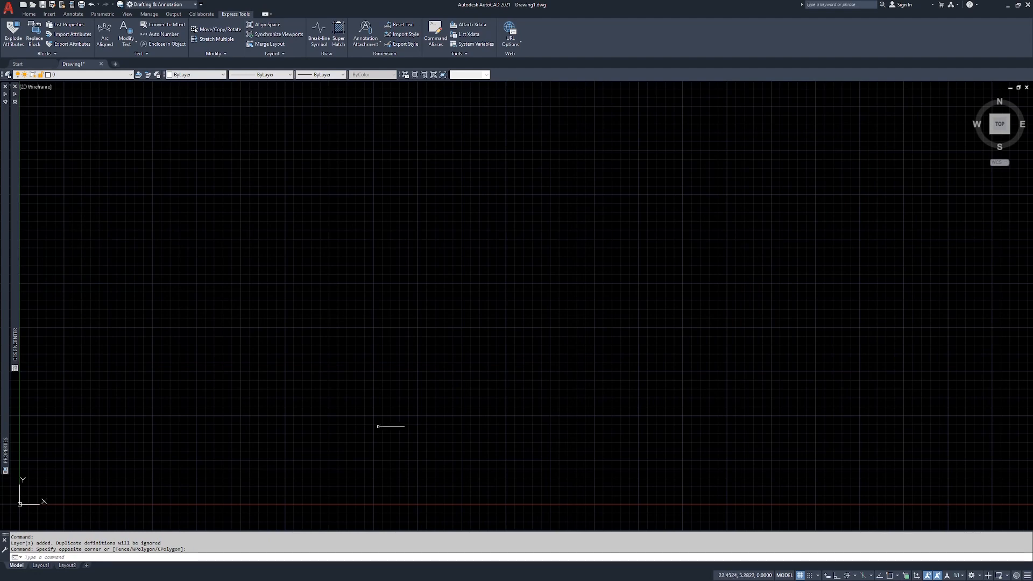
- Check Drawing1's layer list and its text styles for the imported items
{"action": "left_click", "coordinate": [83, 74]}
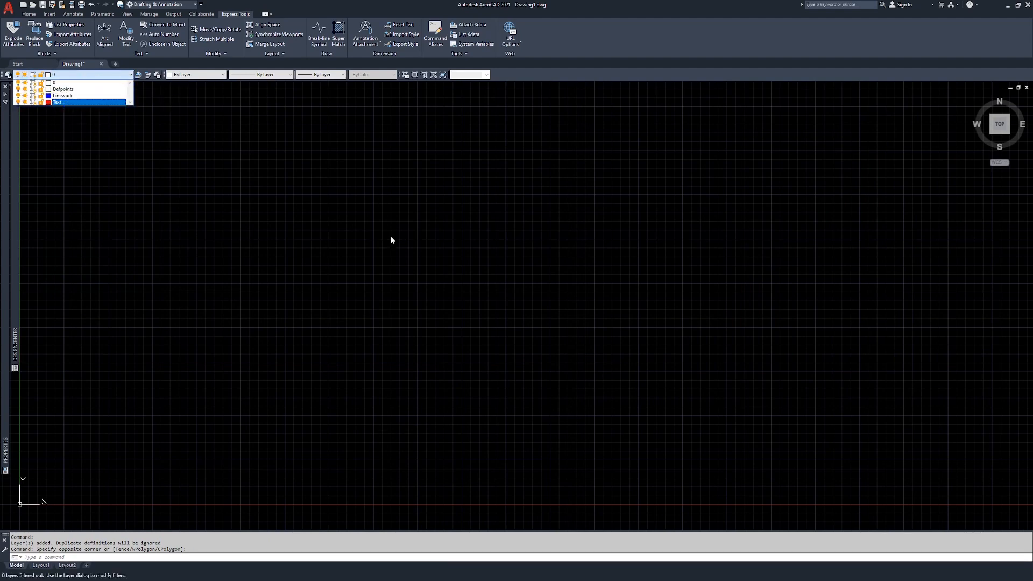
{"action": "left_click", "coordinate": [369, 362]}
{"action": "key", "text": "Escape"}
{"action": "key", "text": "Escape"}
{"action": "type", "text": "style"}
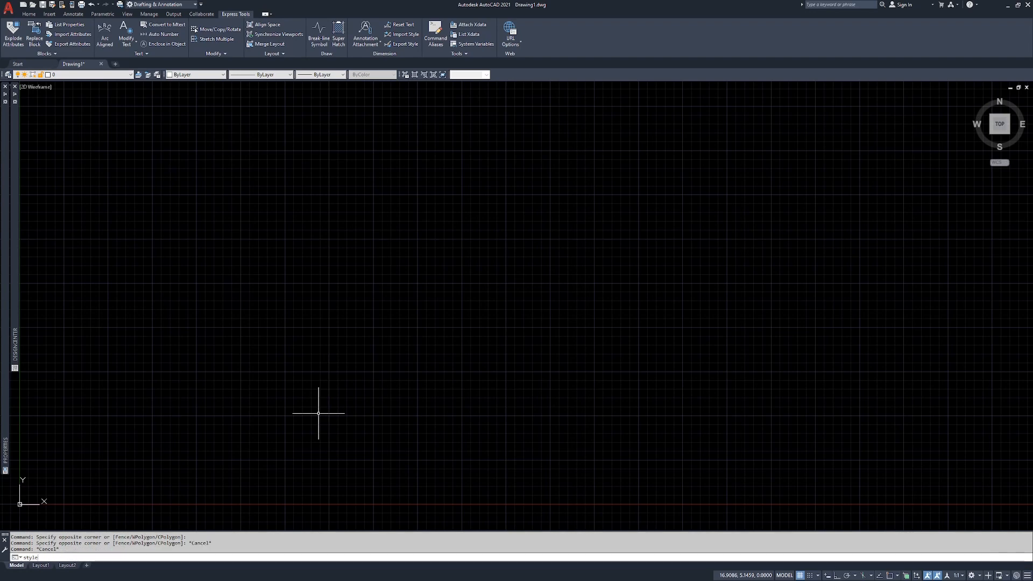
{"action": "key", "text": "Return"}
{"action": "left_click", "coordinate": [412, 251]}
{"action": "left_click", "coordinate": [413, 257]}
{"action": "left_click", "coordinate": [587, 365]}
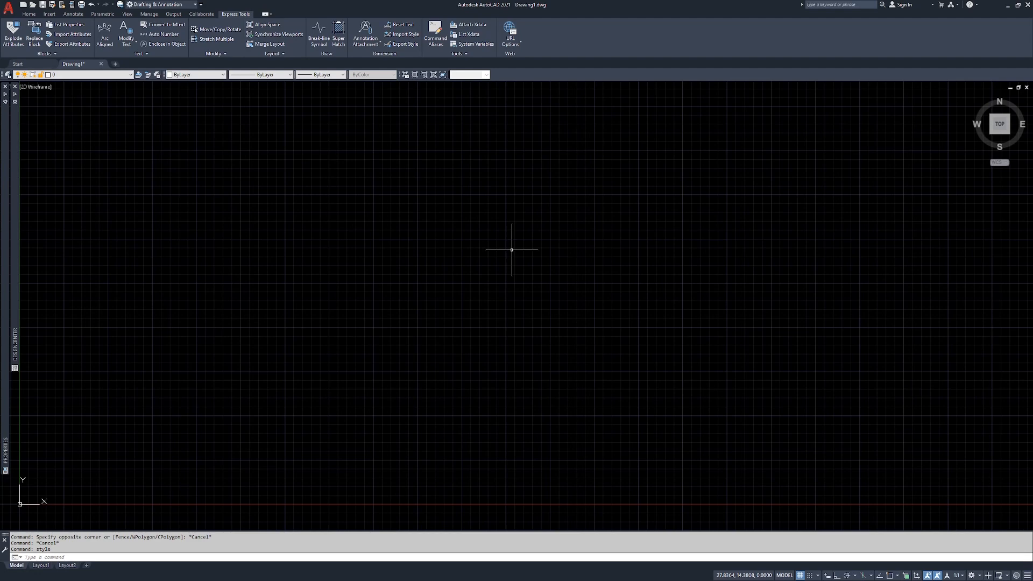
- Add the HIDDEN linetype from CAD - S0E8.dwg to Drawing1 through DesignCenter
{"action": "mouse_move", "coordinate": [17, 207]}
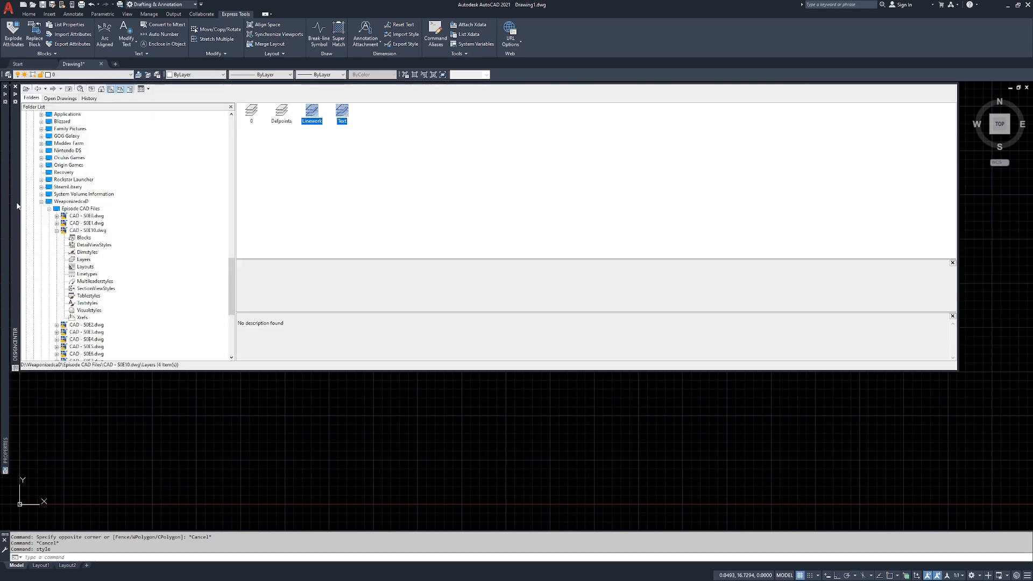
{"action": "left_click", "coordinate": [57, 230]}
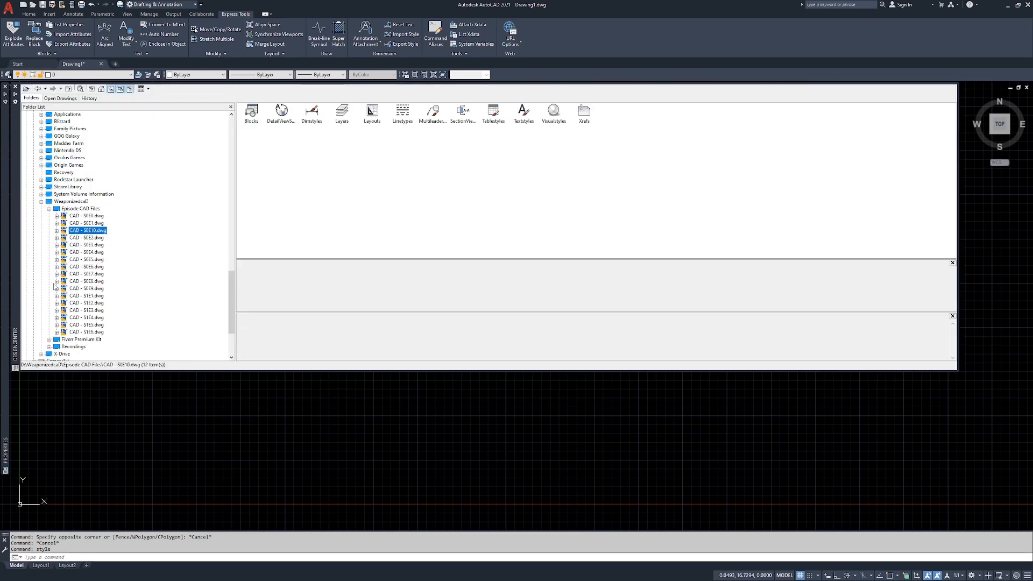
{"action": "left_click", "coordinate": [56, 281]}
{"action": "left_click", "coordinate": [87, 310]}
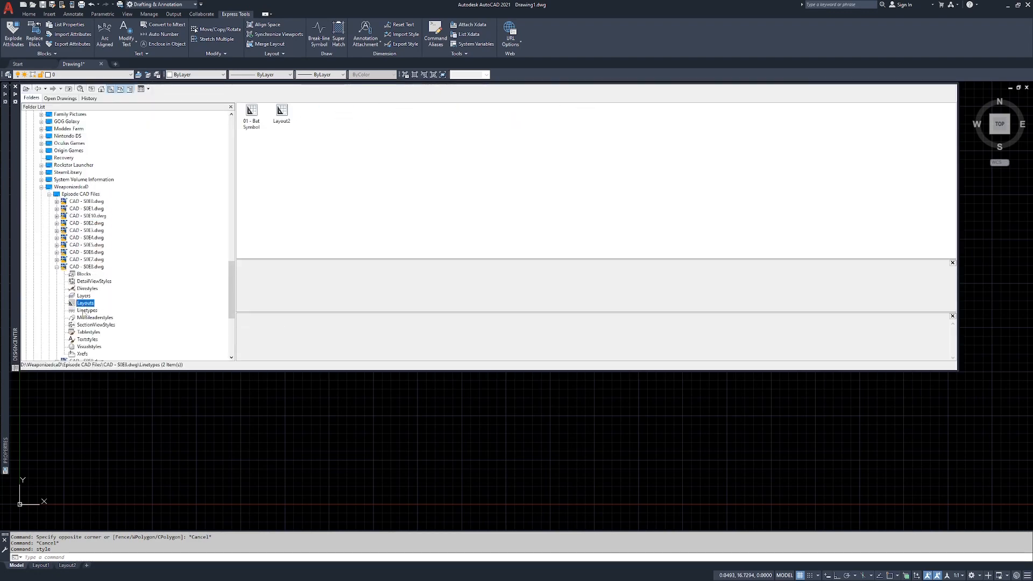
{"action": "right_click", "coordinate": [342, 117]}
{"action": "left_click", "coordinate": [356, 123]}
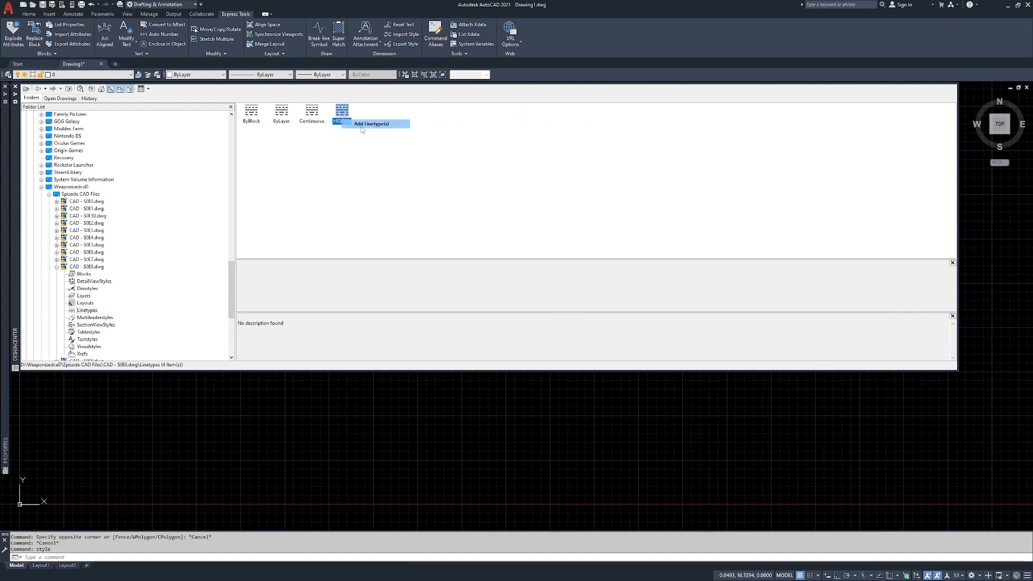
- Add the Annotative multileader style from CAD - S0E8.dwg to Drawing1
{"action": "left_click", "coordinate": [95, 318]}
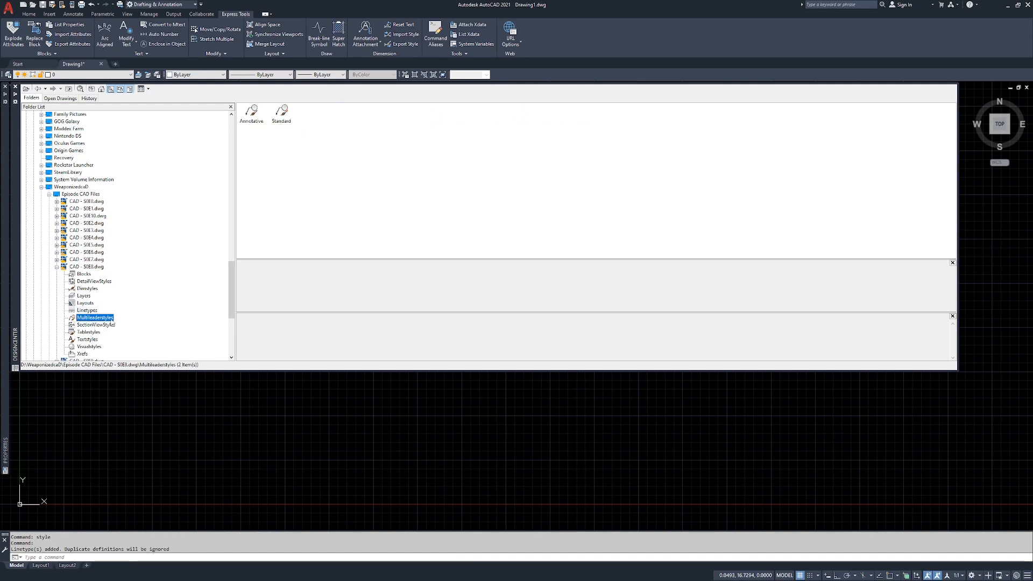
{"action": "right_click", "coordinate": [252, 119]}
{"action": "left_click", "coordinate": [277, 125]}
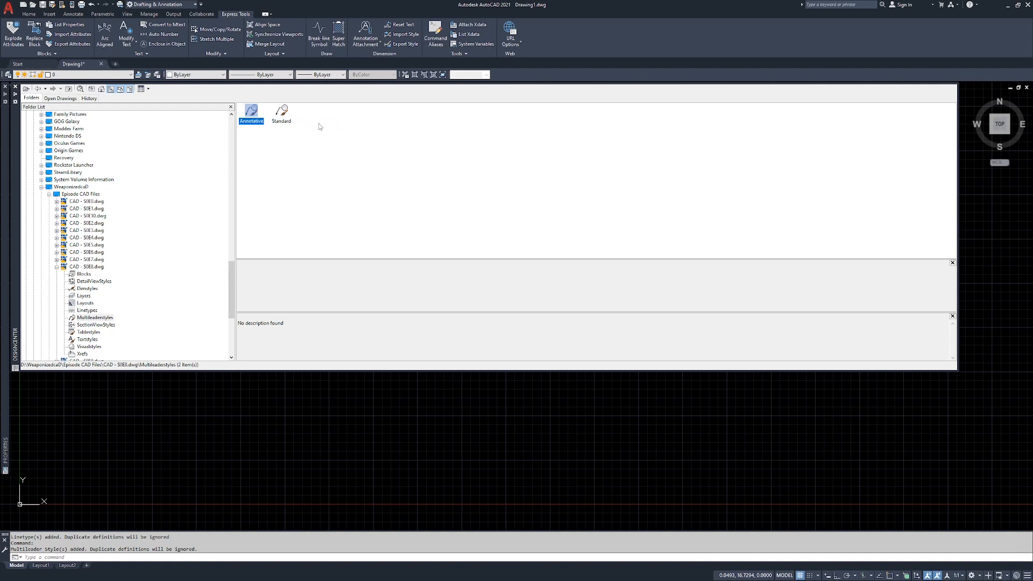
- Check the xrefs and blocks stored in CAD - S0E8.dwg and the blocks in CAD - S1E1.dwg
{"action": "scroll", "coordinate": [112, 308], "scroll_direction": "down", "scroll_amount": 2}
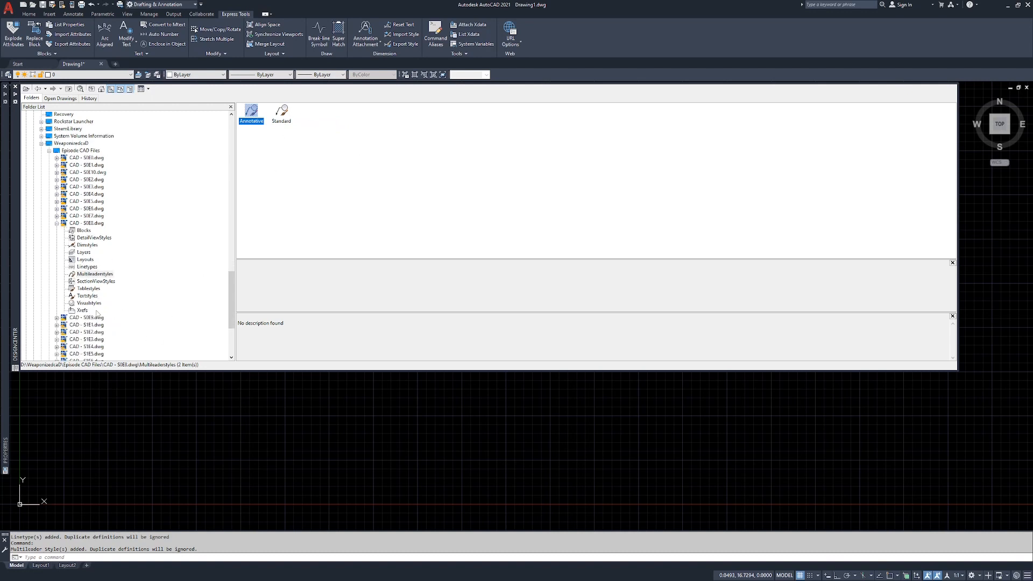
{"action": "left_click", "coordinate": [82, 310]}
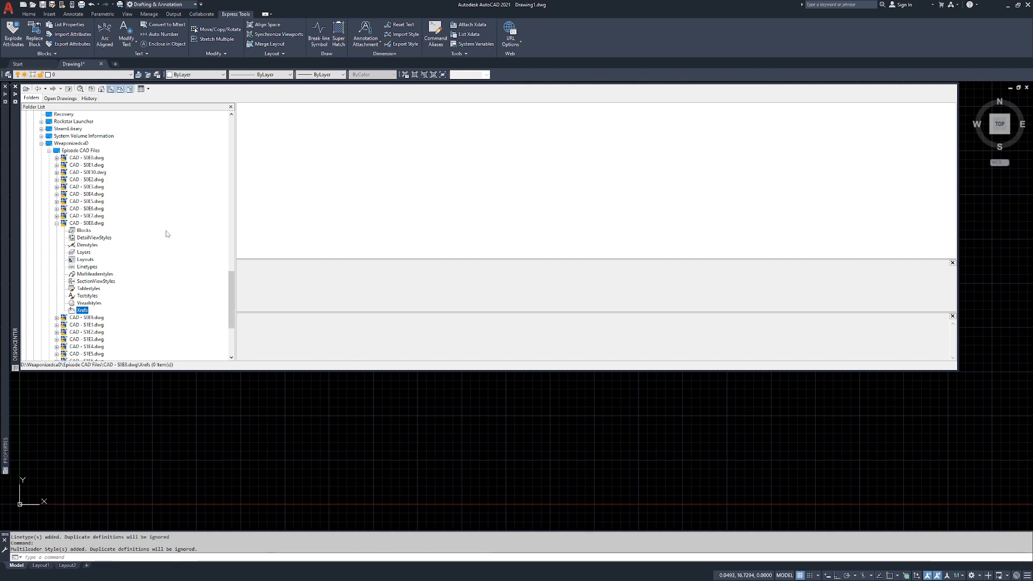
{"action": "left_click", "coordinate": [84, 231]}
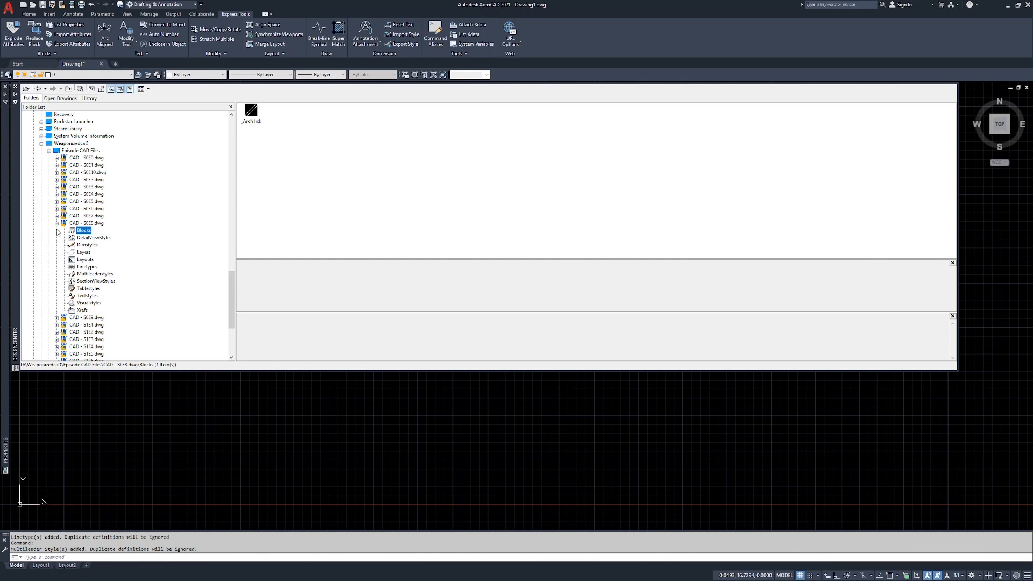
{"action": "left_click", "coordinate": [57, 325]}
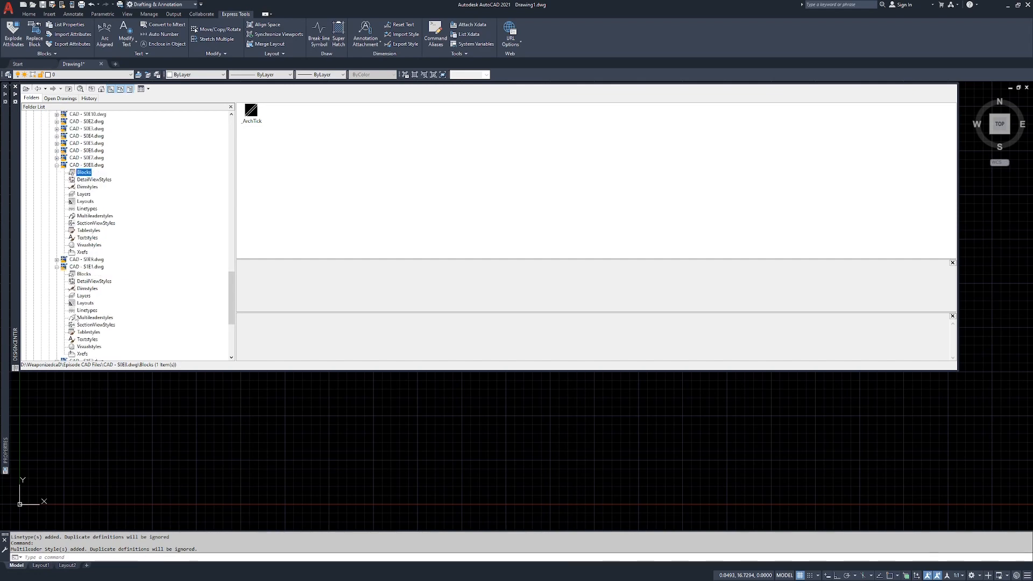
{"action": "left_click", "coordinate": [84, 273]}
- Insert the BatSymbol block from CAD - S0E9.dwg into Drawing1 at scale 1, picking its insertion point and a tilted rotation on screen
{"action": "left_click", "coordinate": [56, 267]}
{"action": "left_click", "coordinate": [57, 260]}
{"action": "left_click", "coordinate": [76, 268]}
{"action": "left_click", "coordinate": [284, 112]}
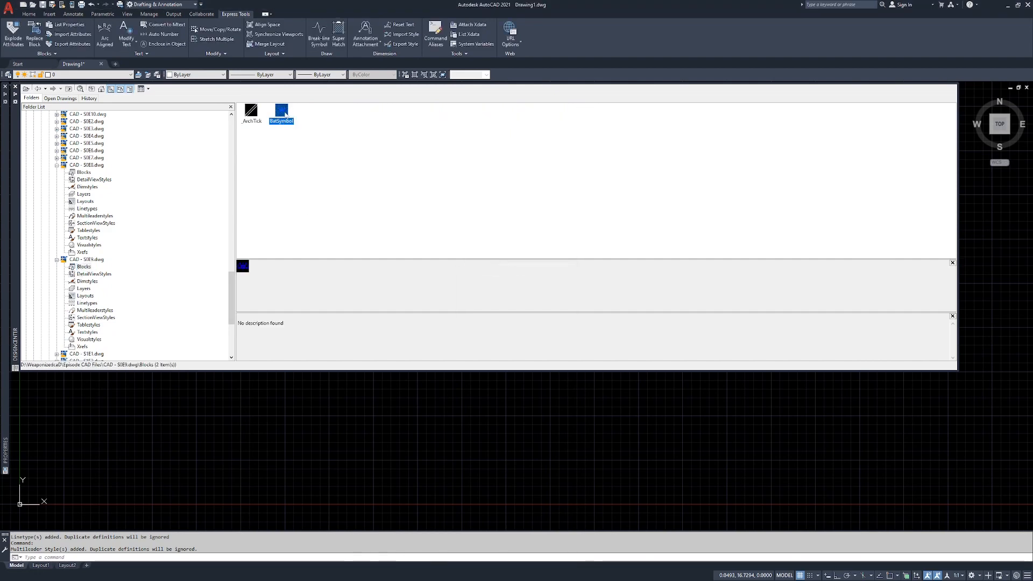
{"action": "right_click", "coordinate": [284, 114]}
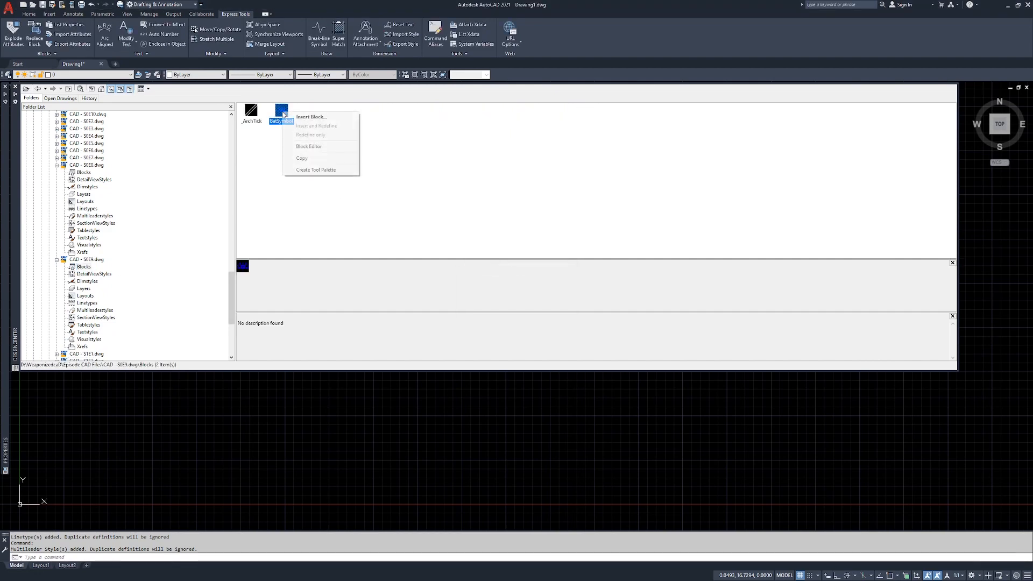
{"action": "left_click", "coordinate": [320, 117]}
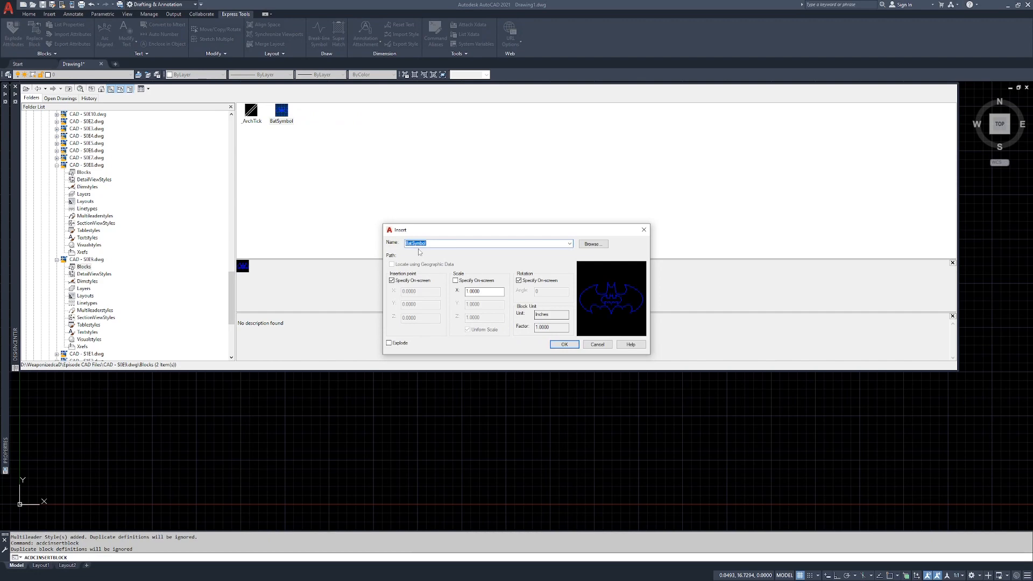
{"action": "left_click_drag", "start_coordinate": [436, 233], "coordinate": [425, 385]}
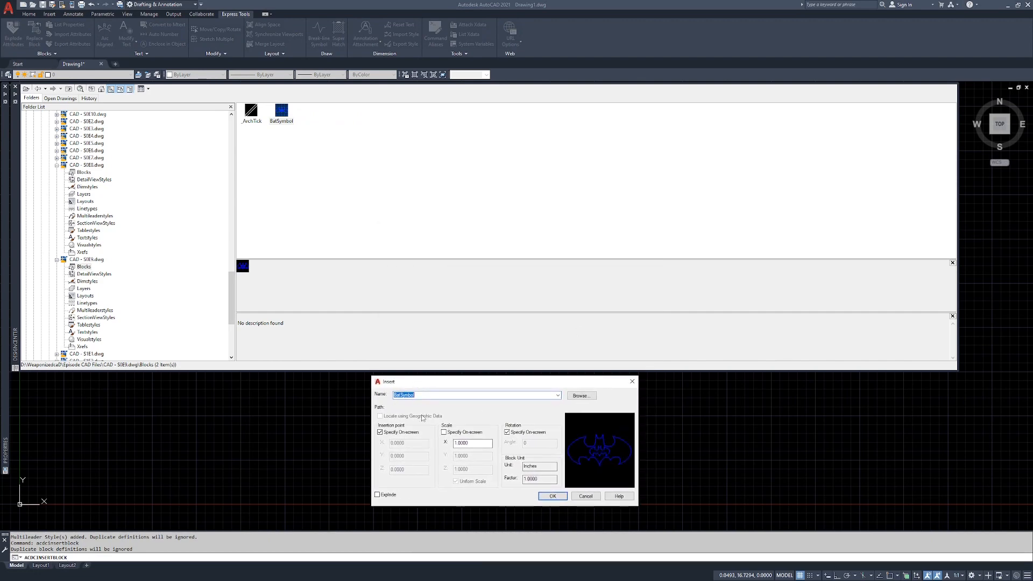
{"action": "left_click", "coordinate": [552, 496]}
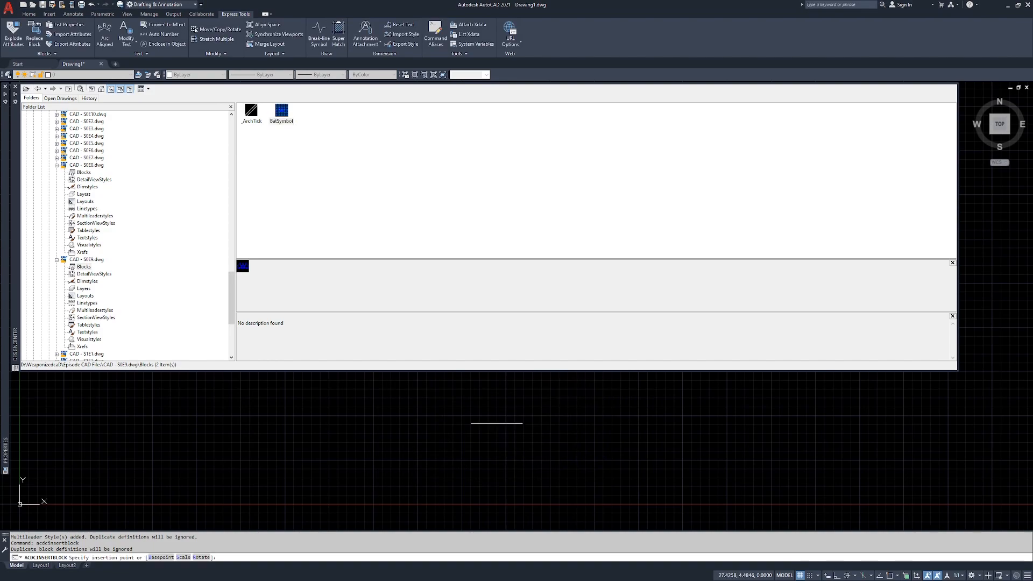
{"action": "left_click", "coordinate": [485, 421]}
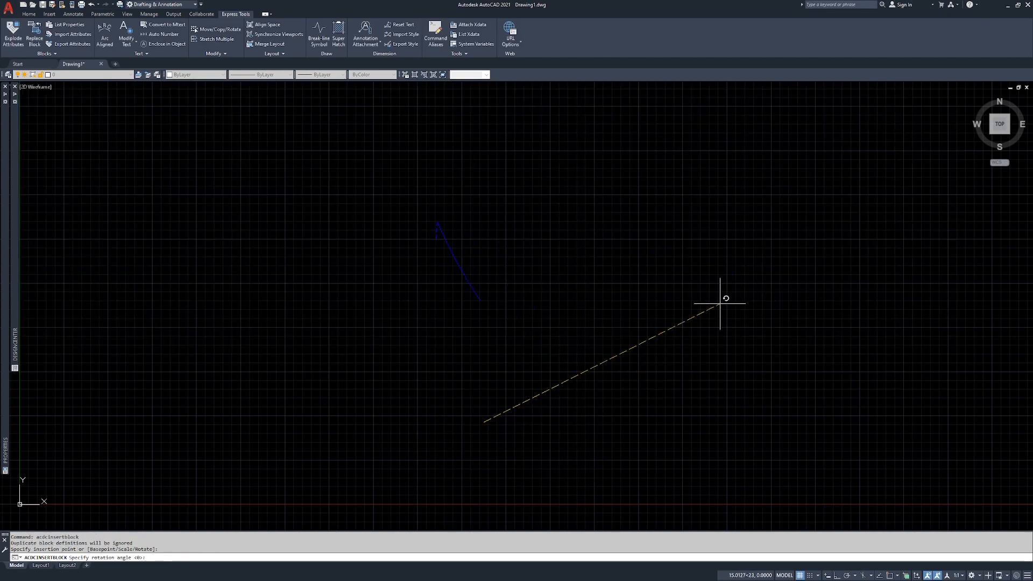
{"action": "left_click", "coordinate": [753, 320]}
- Explode the inserted BatSymbol block into its separate outlines
{"action": "scroll", "coordinate": [733, 346], "scroll_direction": "down", "scroll_amount": 3}
{"action": "middle_click_drag", "start_coordinate": [733, 346], "coordinate": [605, 317]}
{"action": "left_click", "coordinate": [514, 310]}
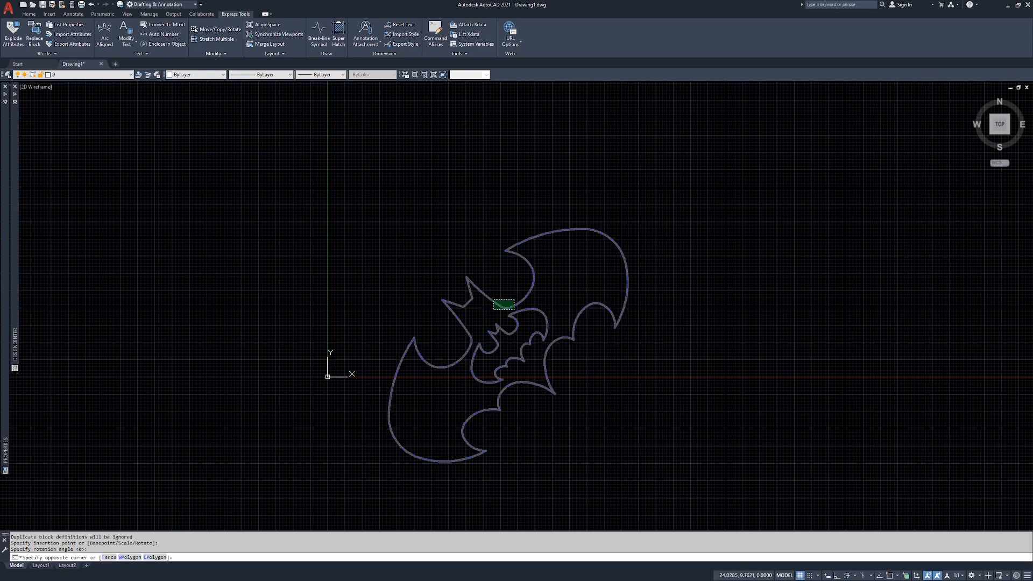
{"action": "left_click", "coordinate": [494, 300]}
{"action": "type", "text": "x"}
{"action": "key", "text": "Return"}
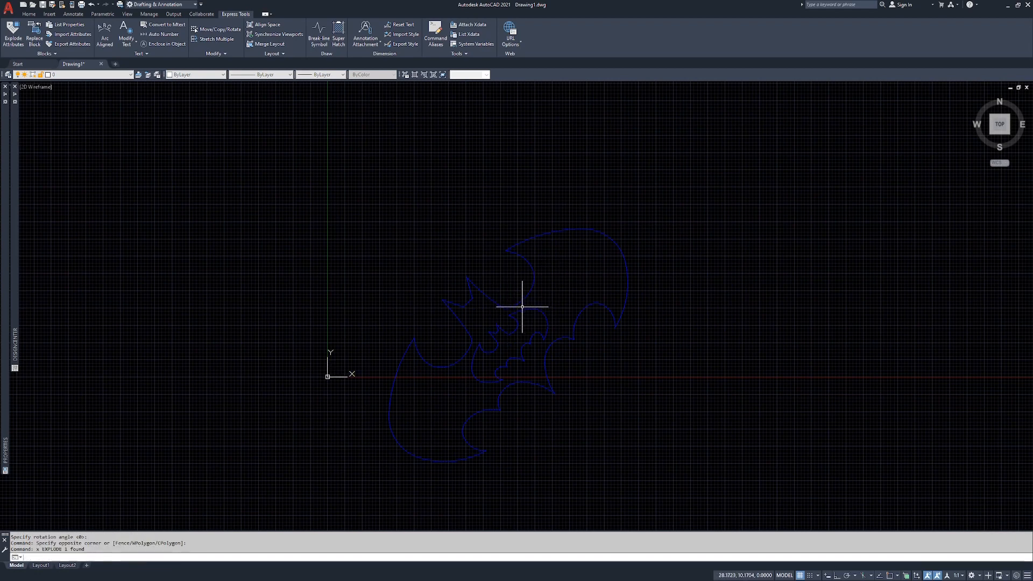
- Select the exploded outer and inner bat outlines to check which layer they are on, and clear the selection
{"action": "left_click", "coordinate": [483, 276]}
{"action": "left_click", "coordinate": [474, 294]}
{"action": "left_click", "coordinate": [541, 309]}
{"action": "left_click", "coordinate": [494, 357]}
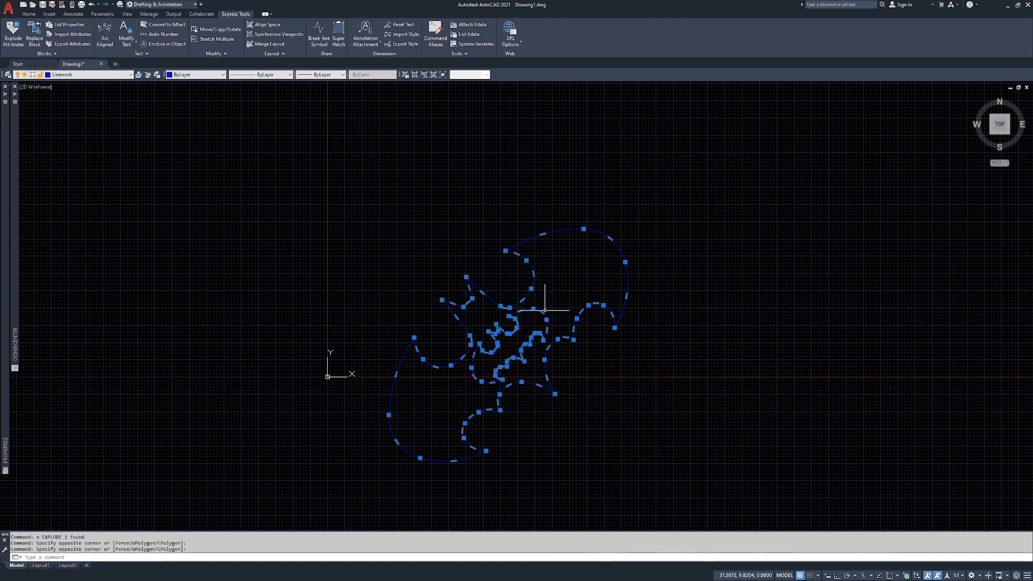
{"action": "key", "text": "Escape"}
{"action": "key", "text": "Escape"}
- Inspect the layer, color and linetype of the outer bat outline and examine the linework up close
{"action": "left_click", "coordinate": [611, 223]}
{"action": "left_click", "coordinate": [585, 311]}
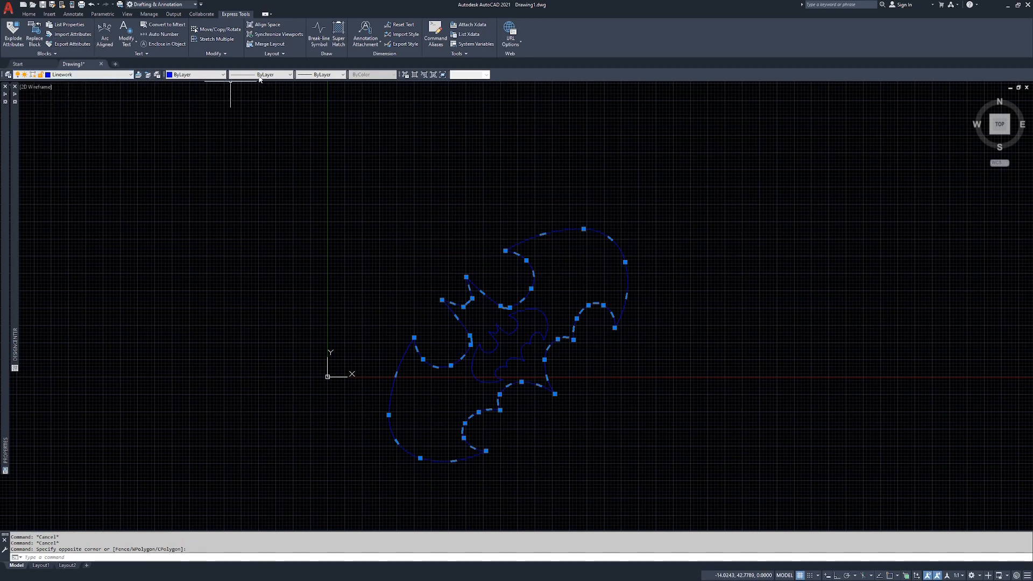
{"action": "scroll", "coordinate": [552, 231], "scroll_direction": "up", "scroll_amount": 9}
{"action": "key", "text": "Escape"}
{"action": "left_click", "coordinate": [399, 244]}
{"action": "left_click", "coordinate": [324, 344]}
{"action": "scroll", "coordinate": [384, 321], "scroll_direction": "down", "scroll_amount": 8}
{"action": "key", "text": "Escape"}
{"action": "scroll", "coordinate": [381, 350], "scroll_direction": "down", "scroll_amount": 4}
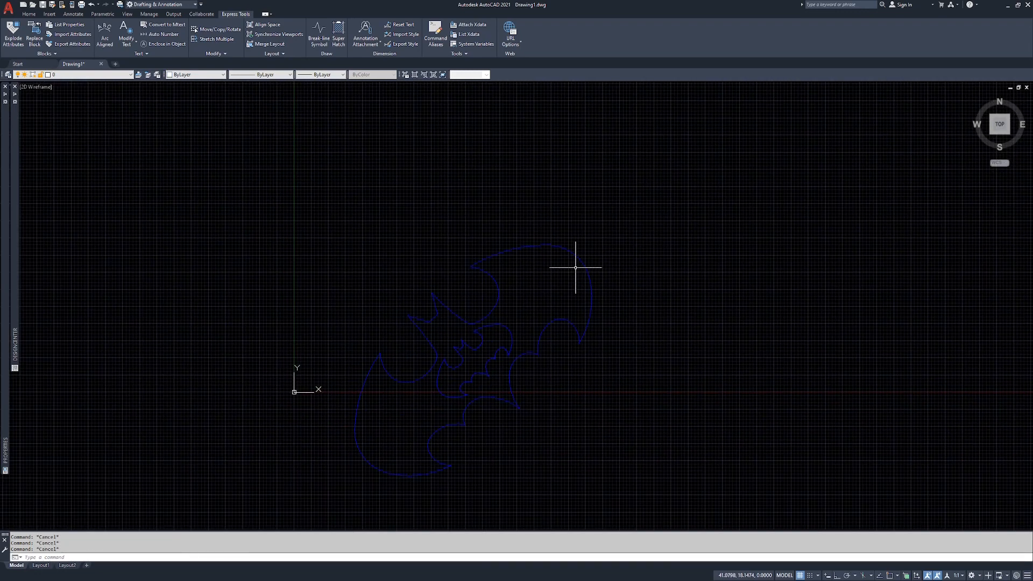